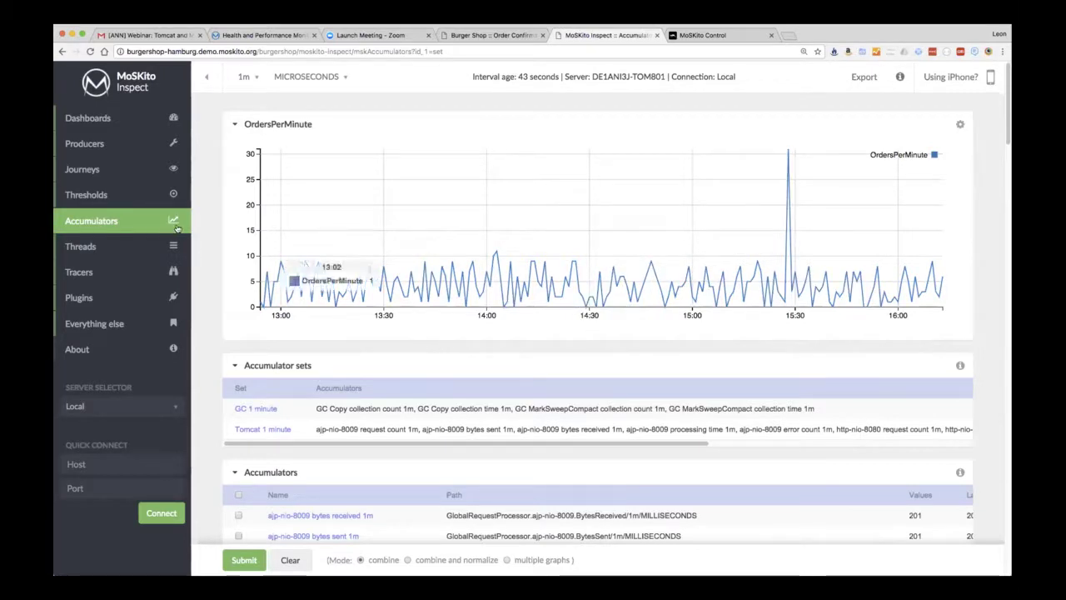
Inspect the guard settings of OrderPerMinuteThreshold in the thresholds overview without changing them
left_click(170, 196)
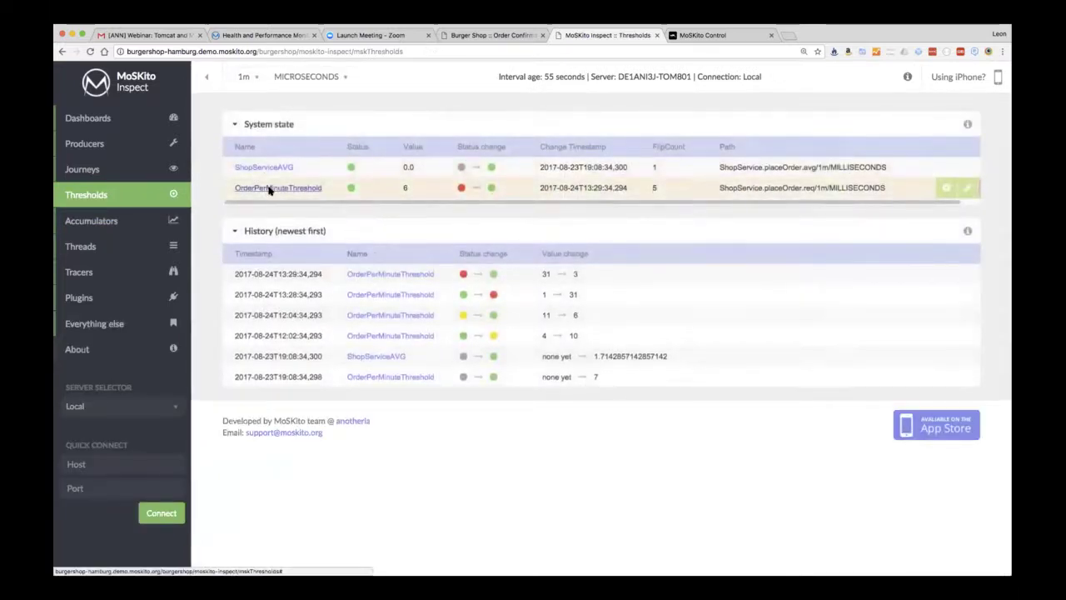
left_click(269, 190)
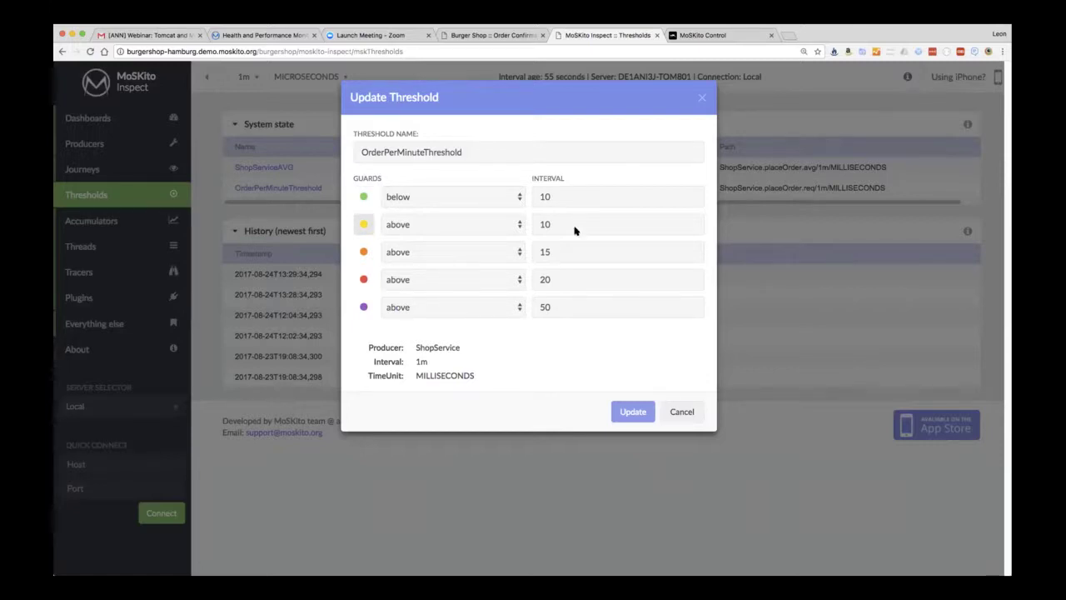
left_click(682, 410)
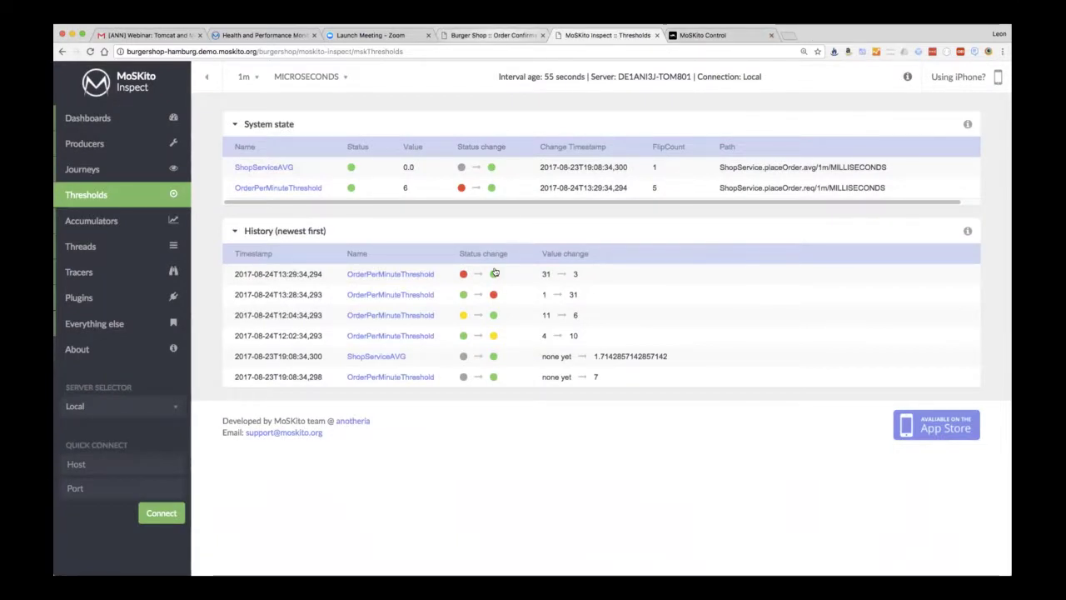
Switch to the Burger Shop order confirmation and reload it repeatedly to generate orders, then return to the MoSKito Inspect thresholds
key("ctrl+shift+Tab")
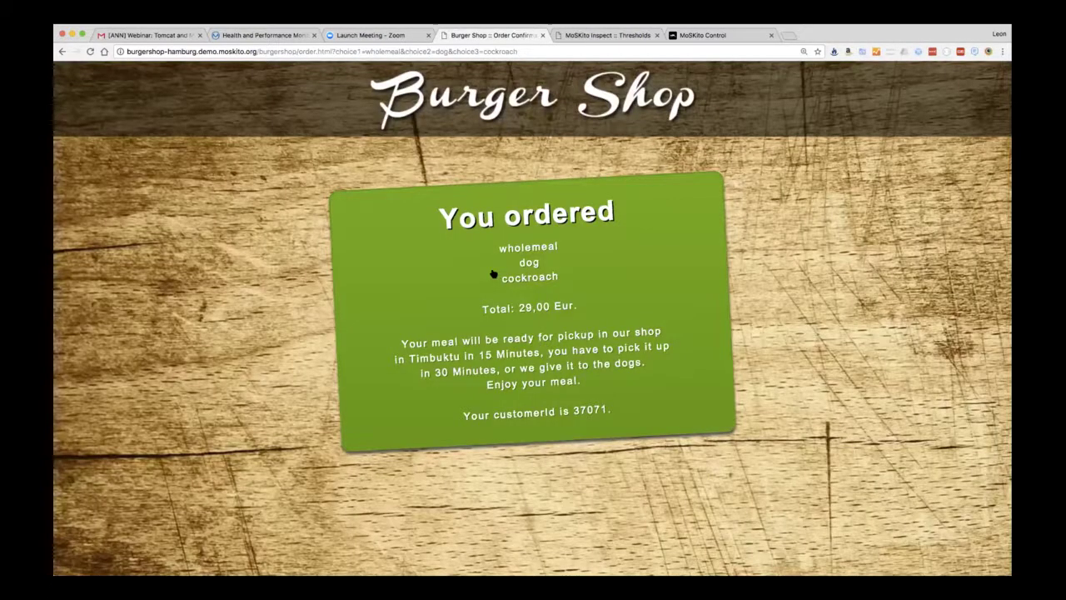
key("super+r")
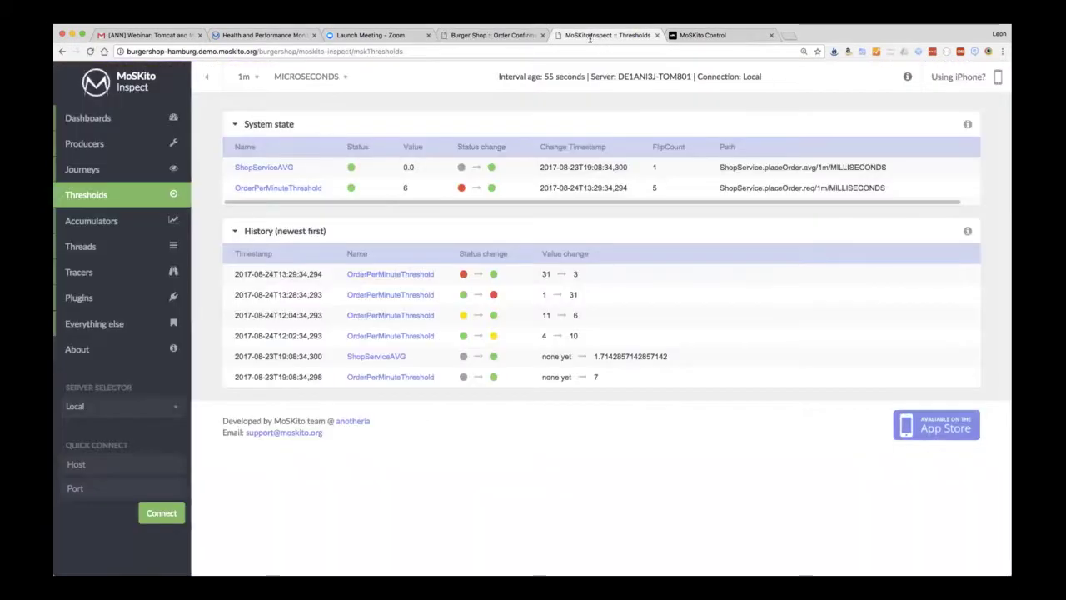
left_click(600, 35)
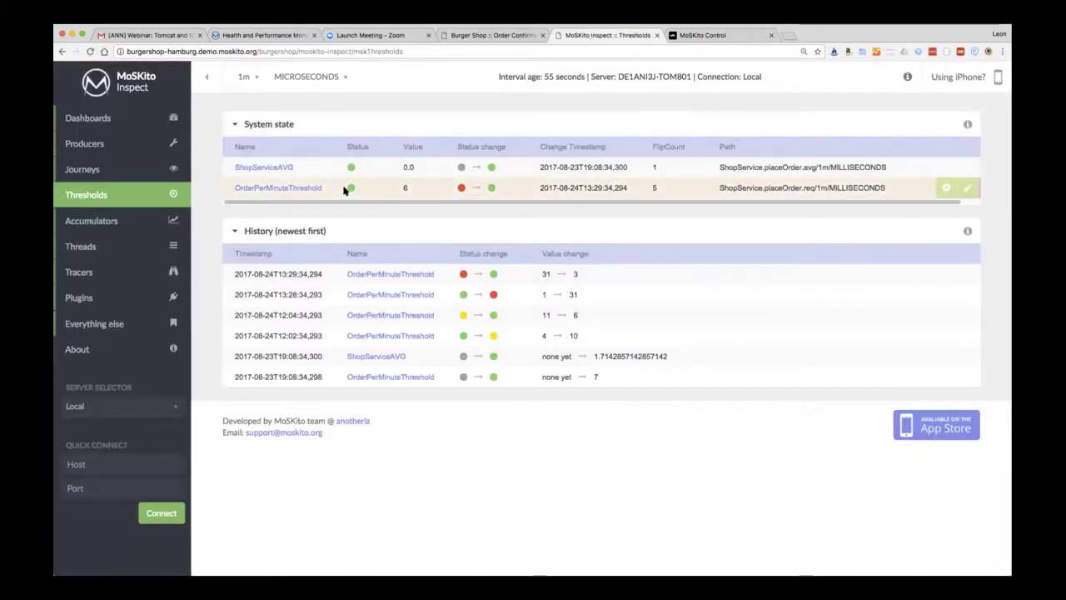
Refresh the thresholds overview to check the current state and change history of OrderPerMinuteThreshold
left_click(85, 120)
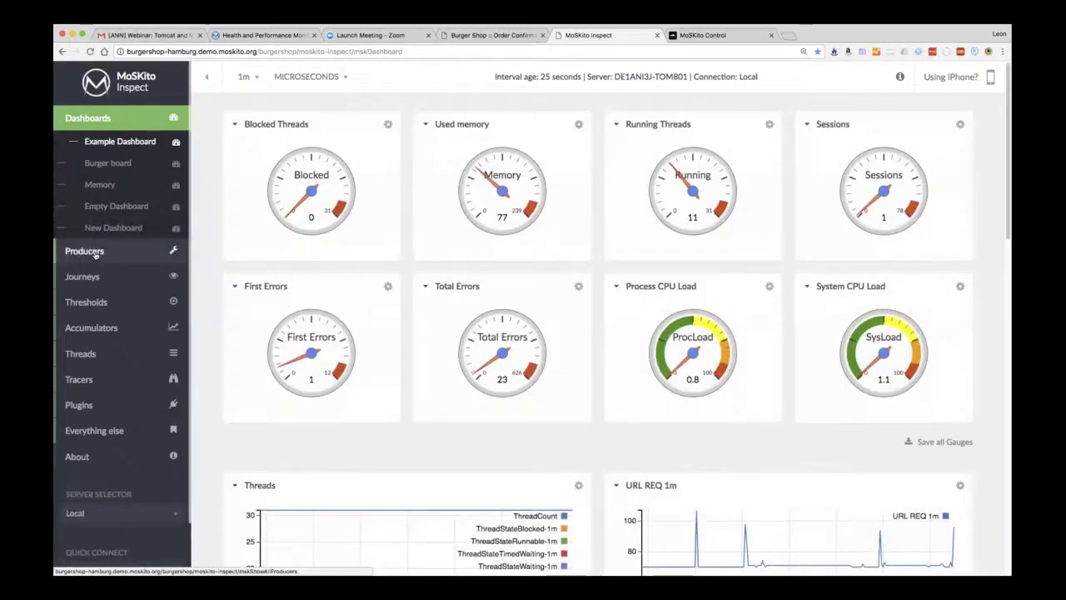
key("super+bracketleft")
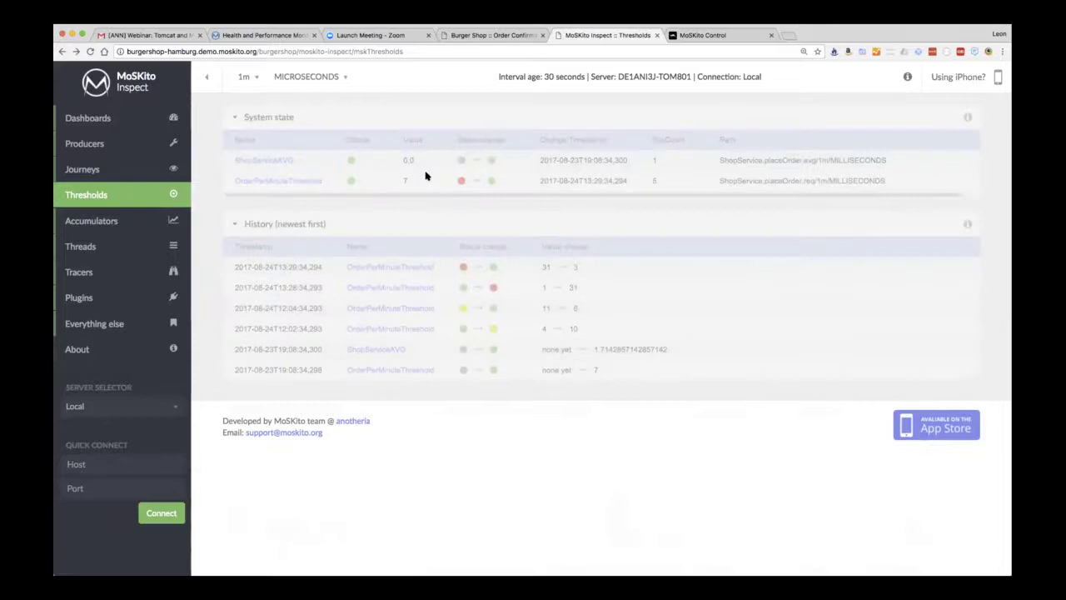
double_click(549, 76)
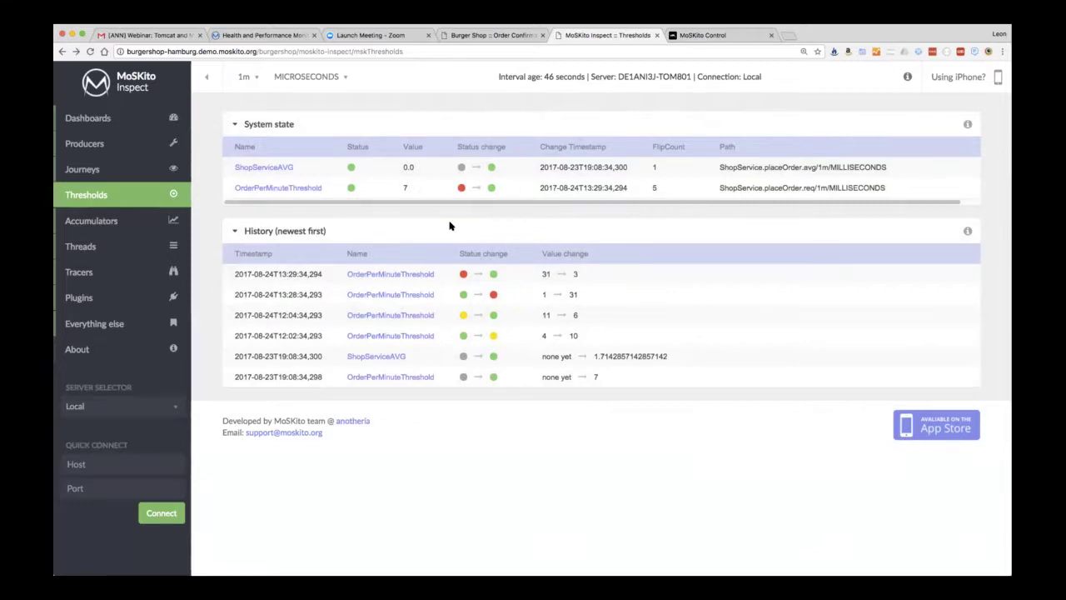
key("super+r")
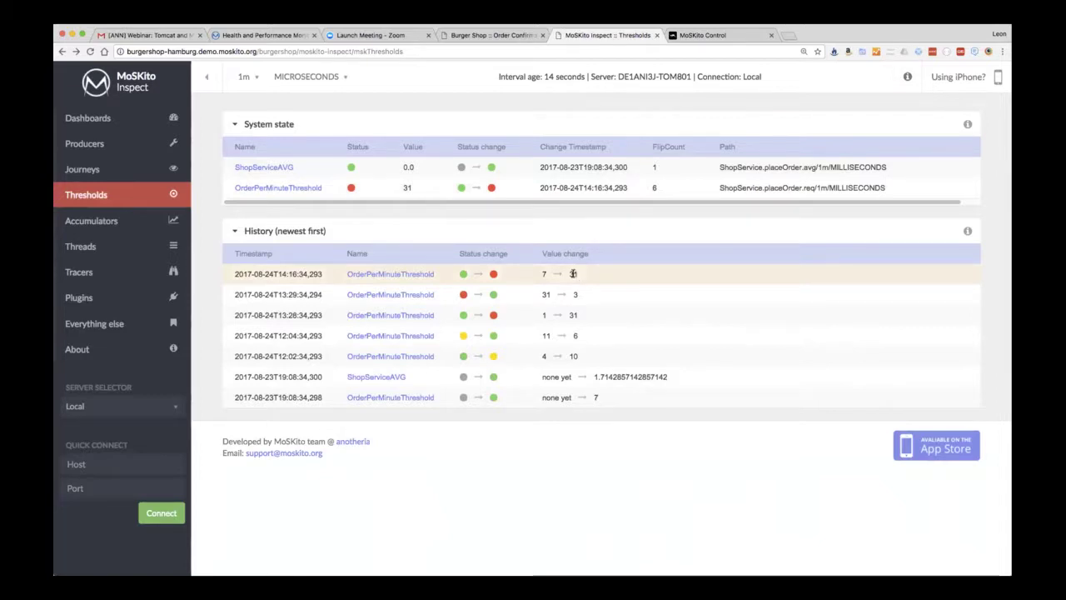
Open the Burger board dashboard and examine its Orders, Used memory, Running Threads and Sessions gauges
left_click(102, 122)
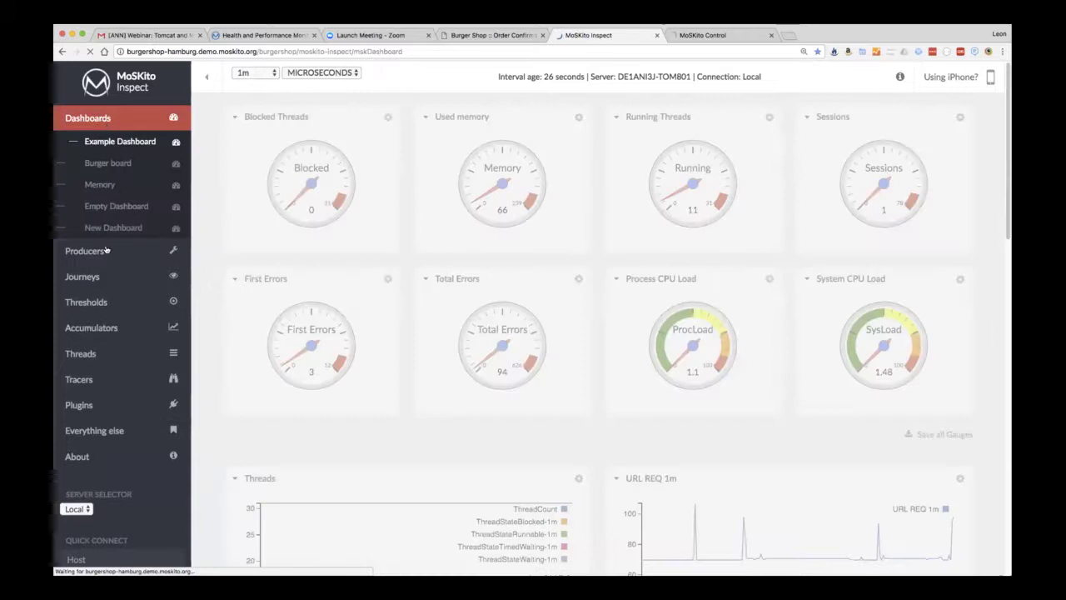
left_click(121, 301)
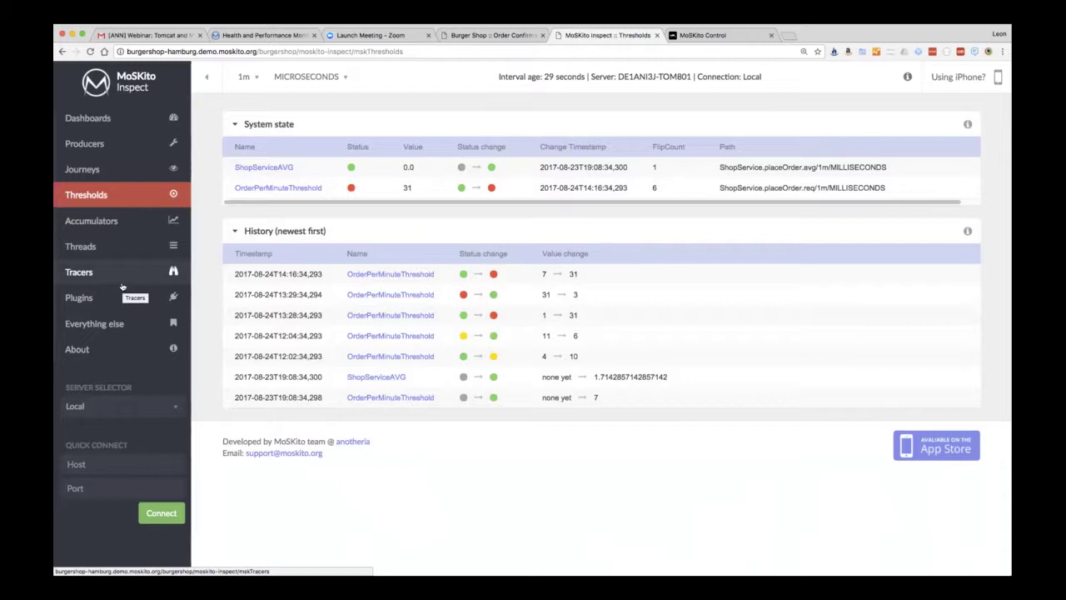
left_click(164, 125)
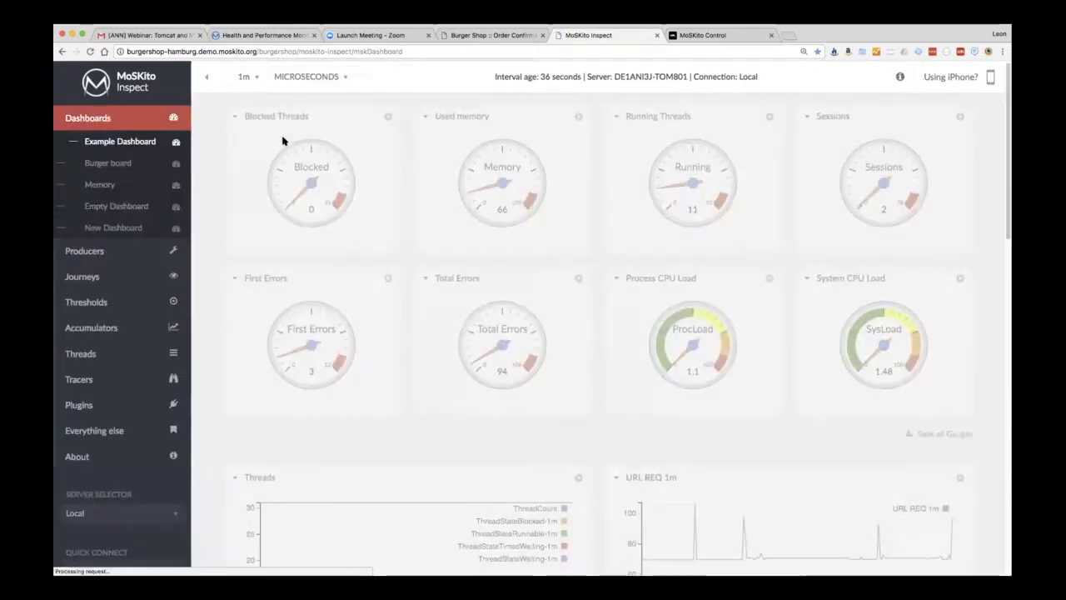
left_click(109, 163)
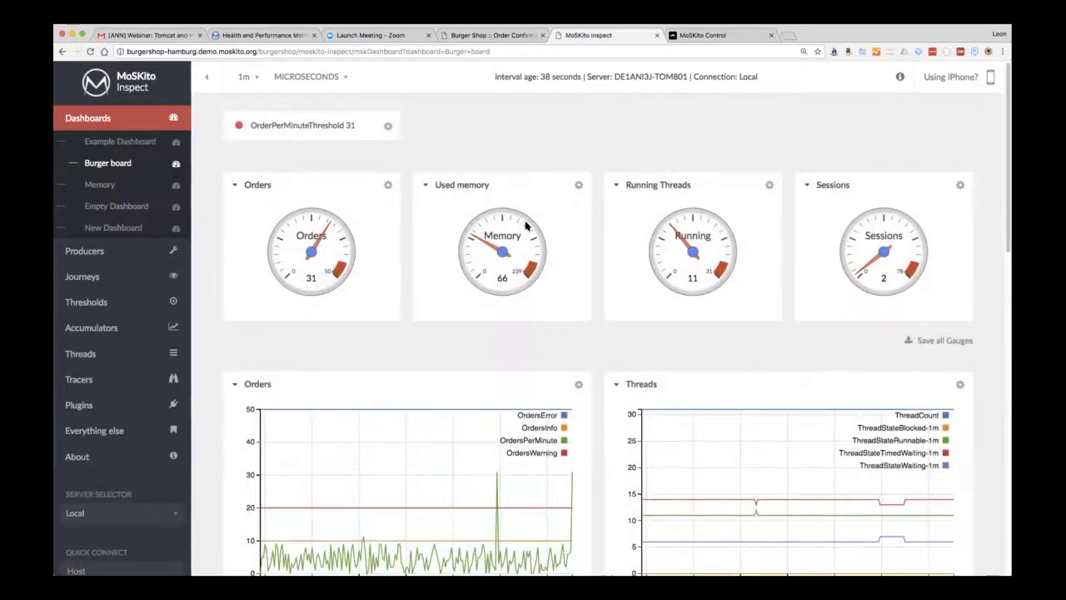
mouse_move(316, 263)
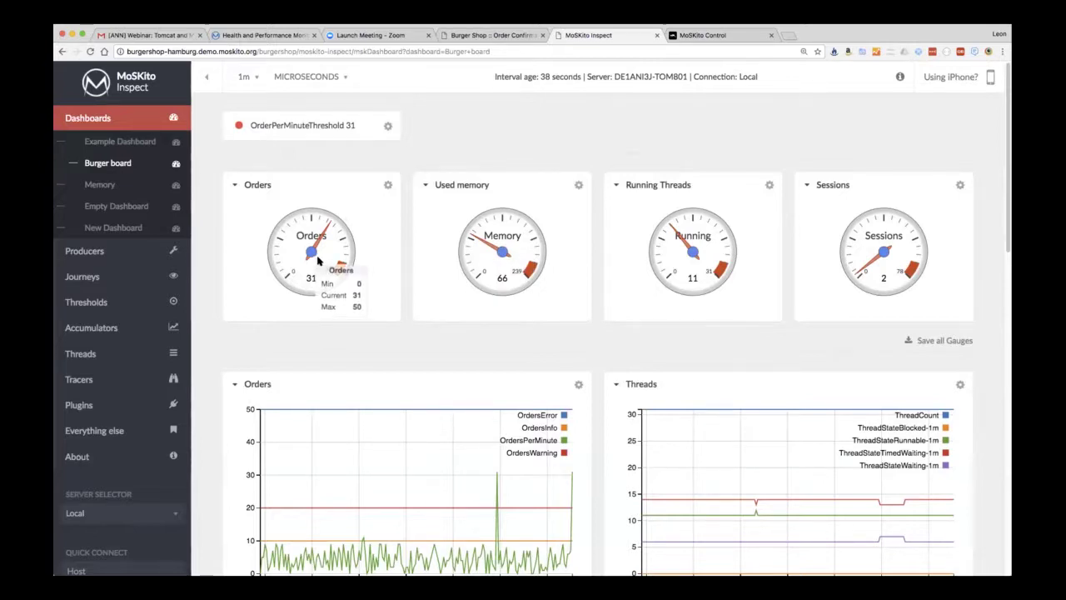
mouse_move(523, 240)
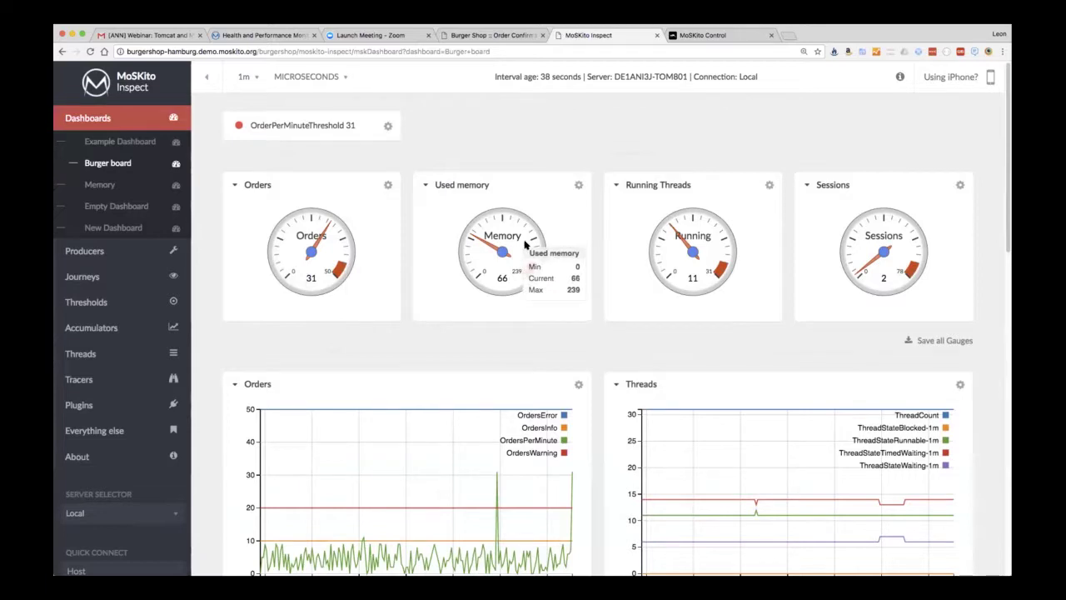
mouse_move(727, 254)
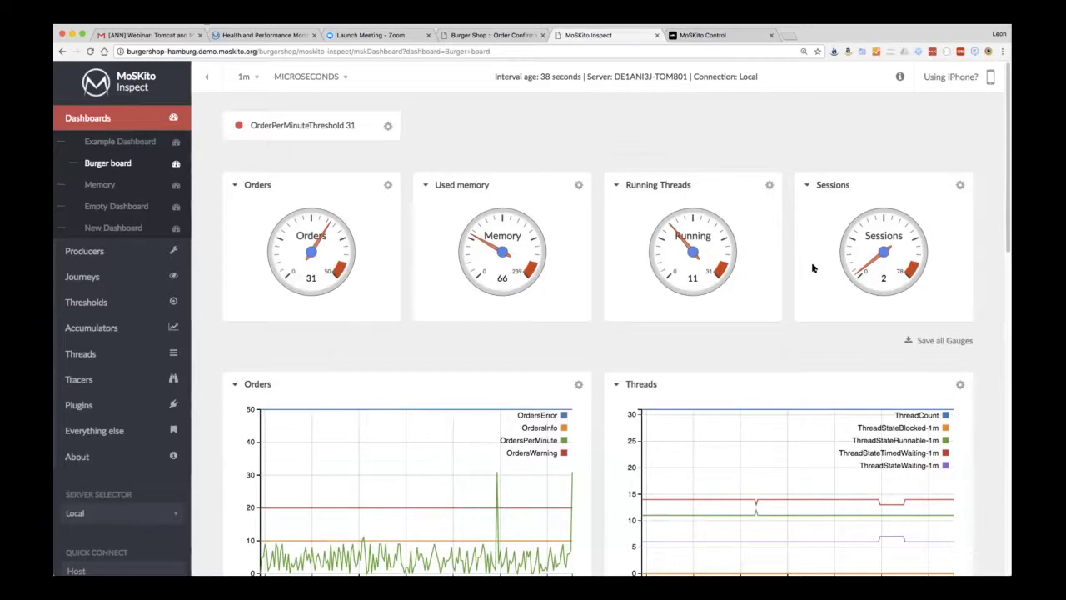
Examine the Burger board charts for orders, threads, URL requests and times, session count and CPU time
scroll(712, 296, "down", 2)
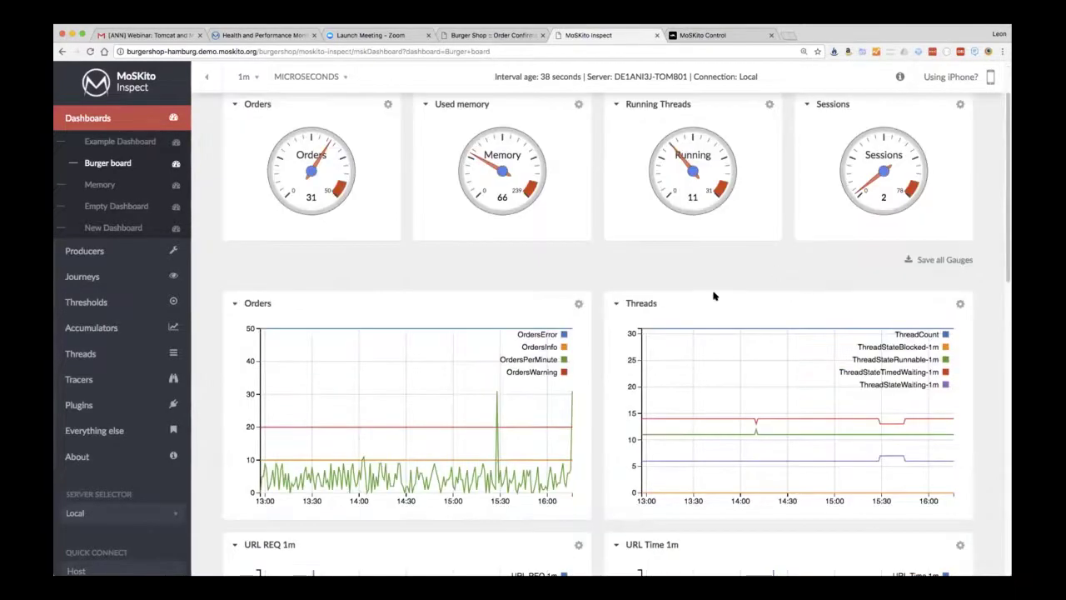
scroll(712, 299, "down", 2)
mouse_move(522, 329)
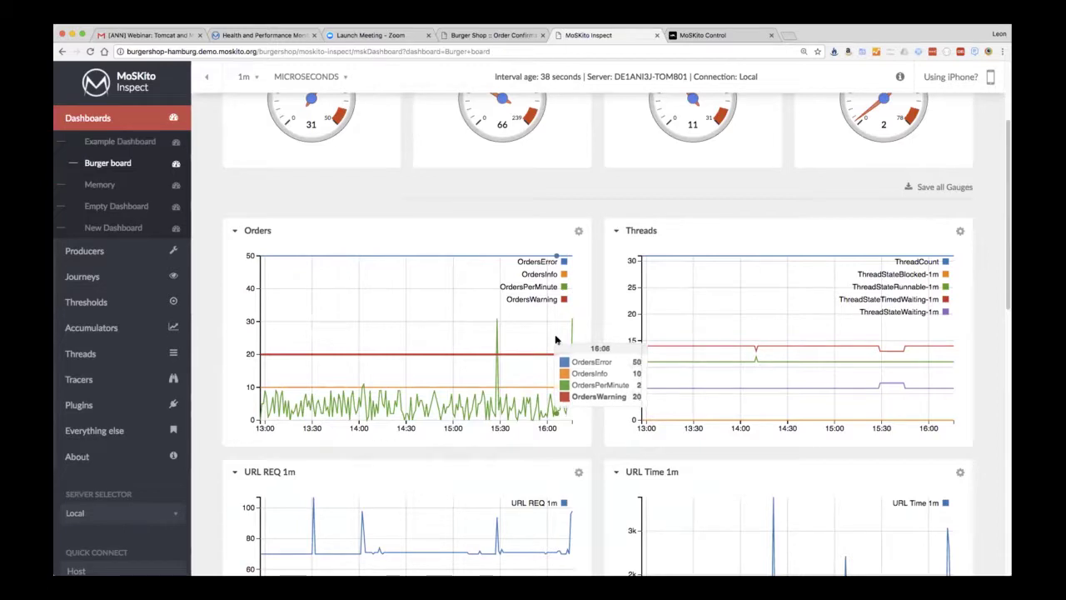
scroll(609, 310, "down", 1)
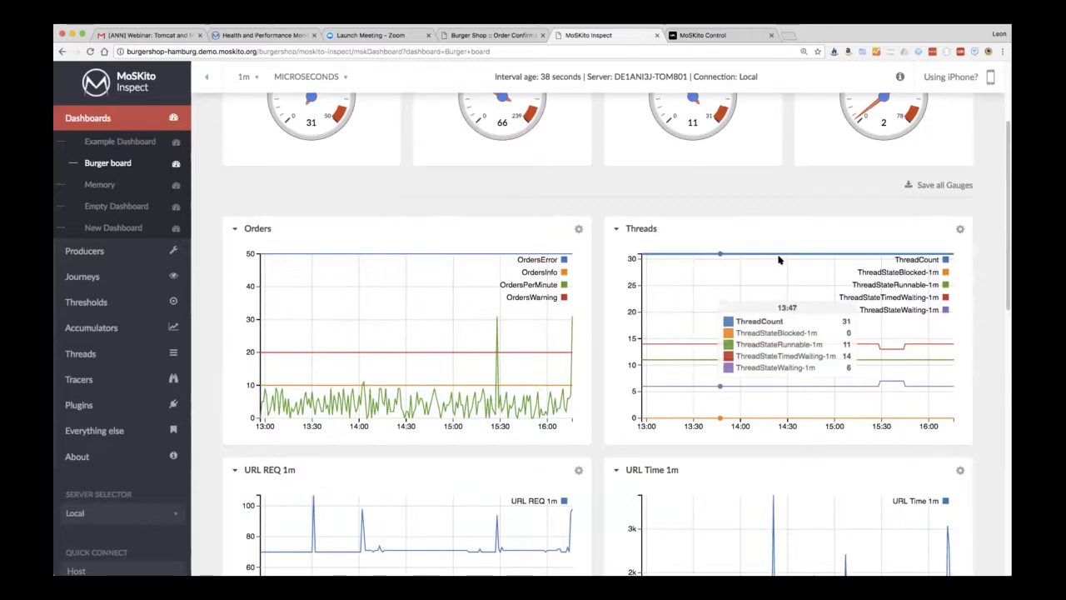
scroll(759, 291, "down", 3)
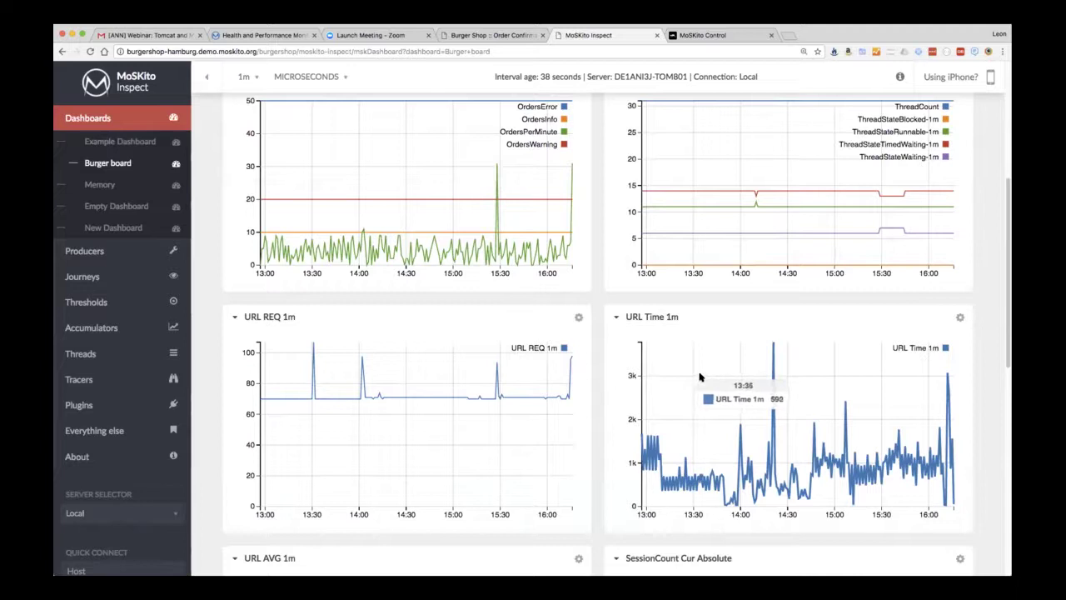
scroll(698, 378, "down", 3)
scroll(700, 378, "down", 2)
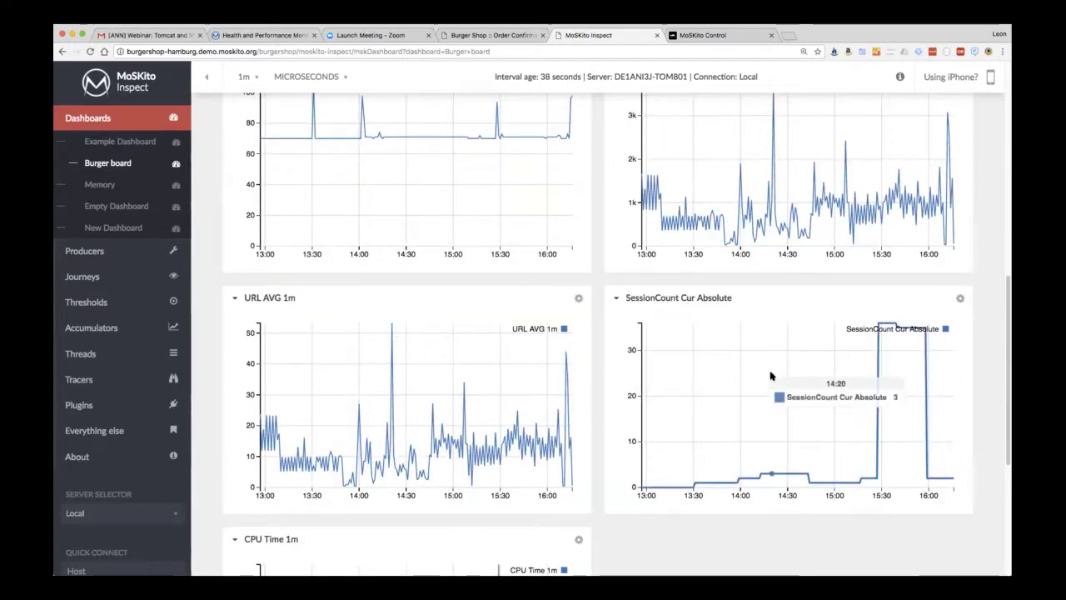
scroll(761, 379, "down", 4)
mouse_move(509, 394)
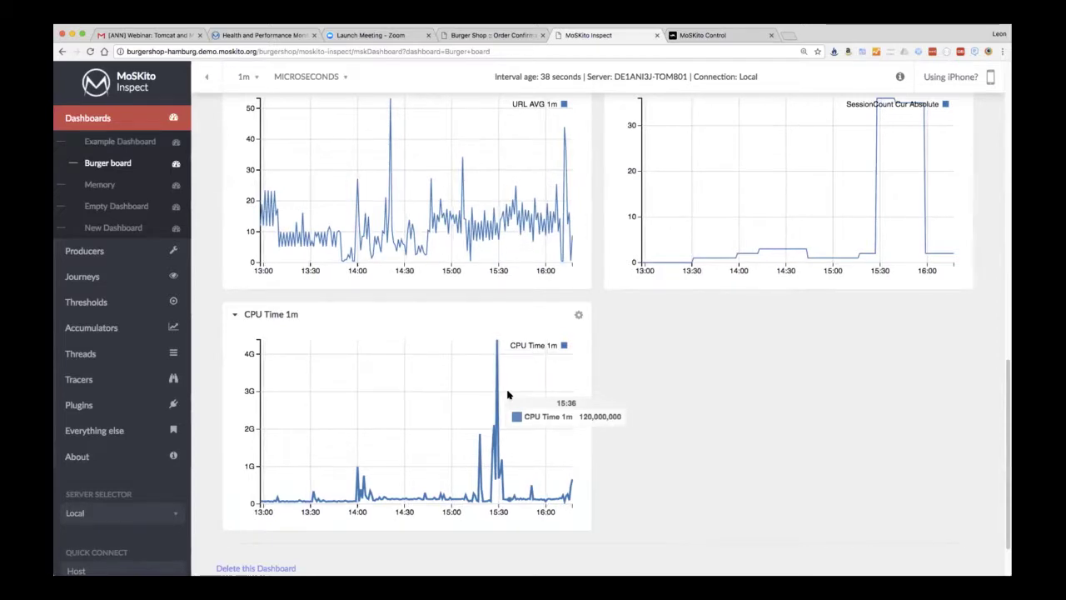
scroll(510, 394, "up", 8)
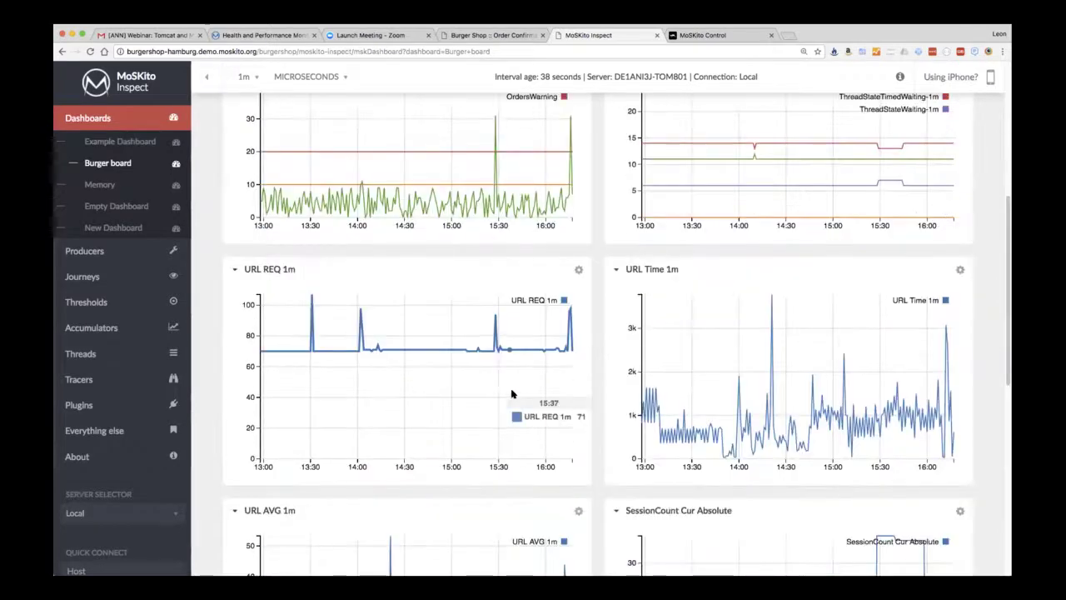
scroll(511, 394, "up", 7)
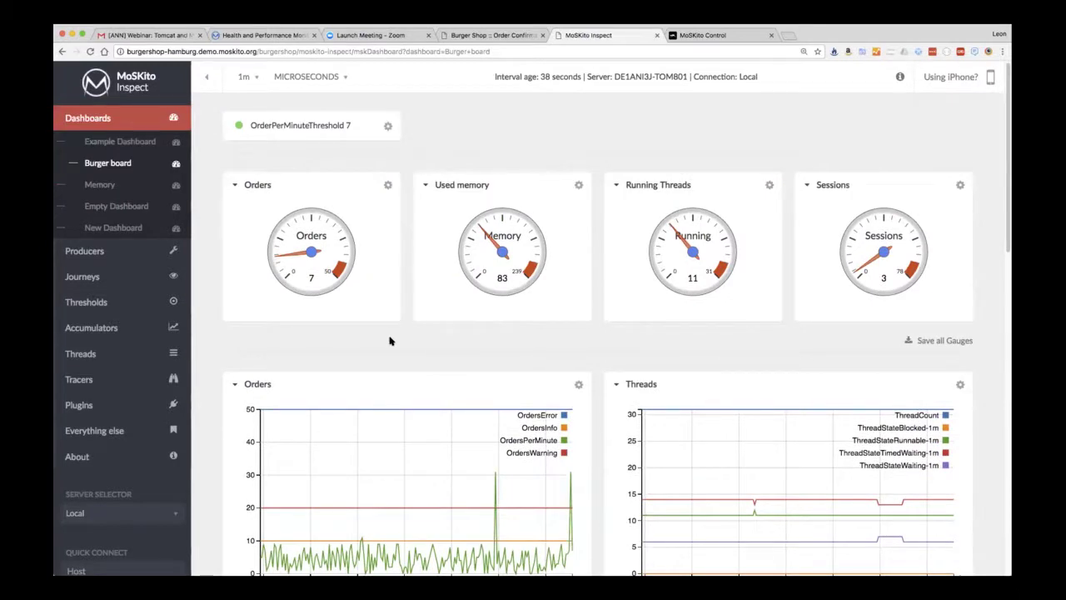
Refresh the Burger board dashboard and check the most recent OrdersPerMinute point in the Orders chart
key("super+r")
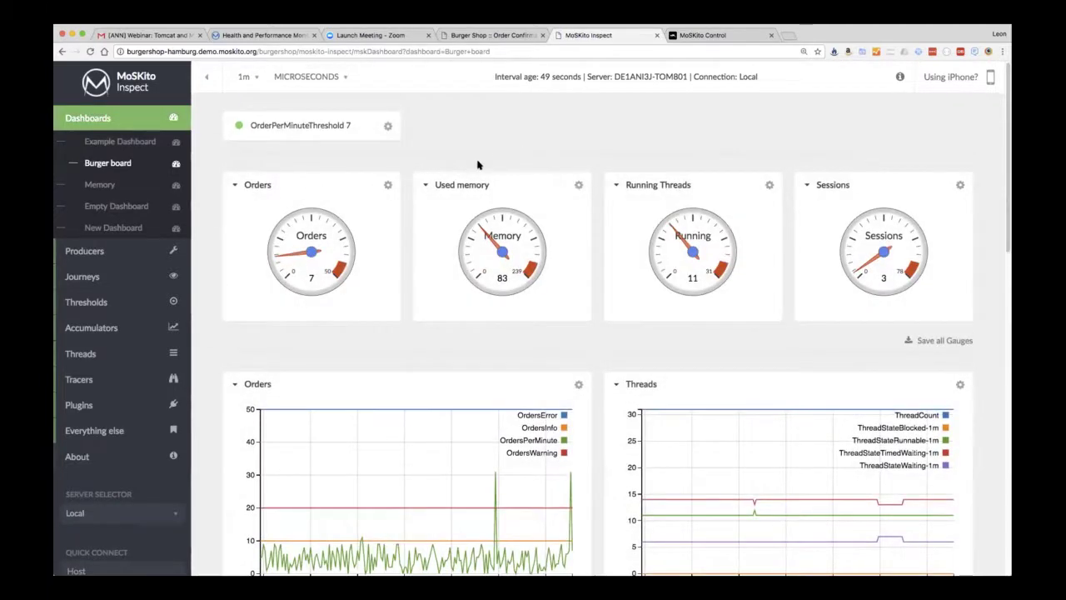
scroll(500, 266, "down", 1)
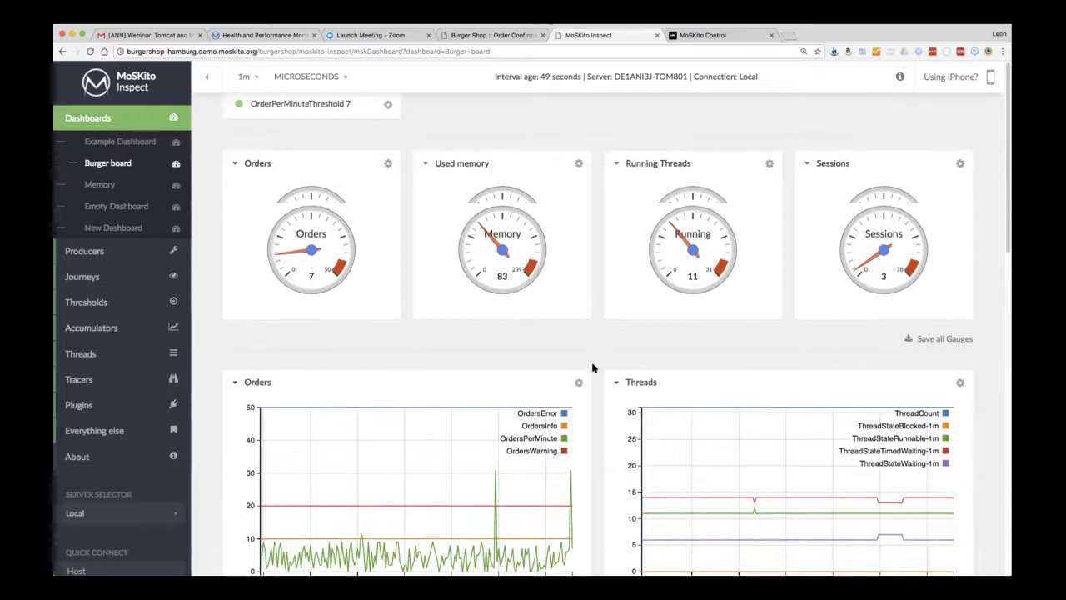
scroll(623, 377, "down", 3)
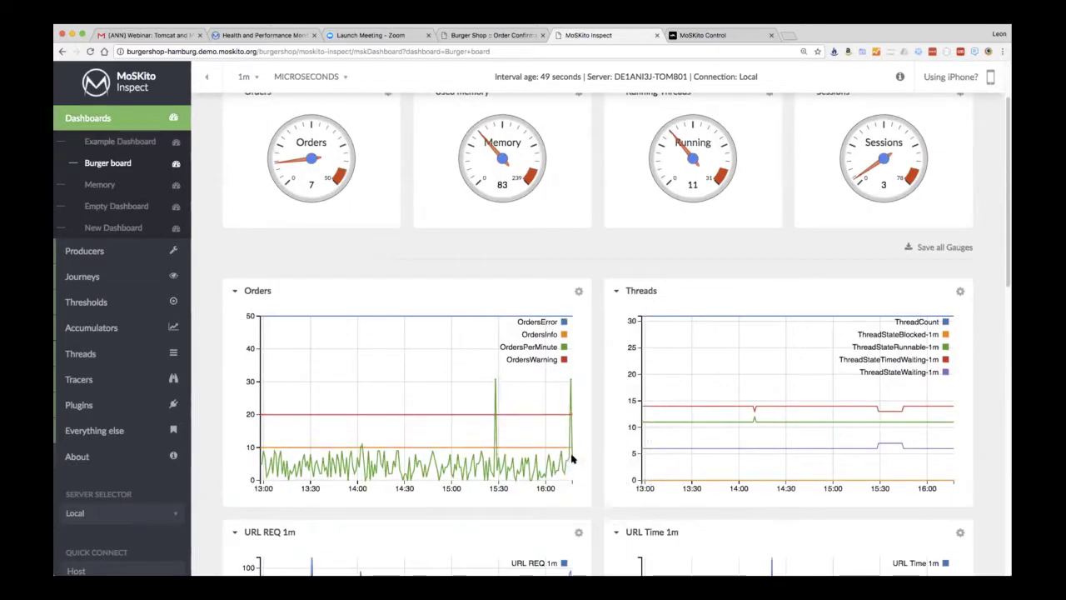
mouse_move(571, 457)
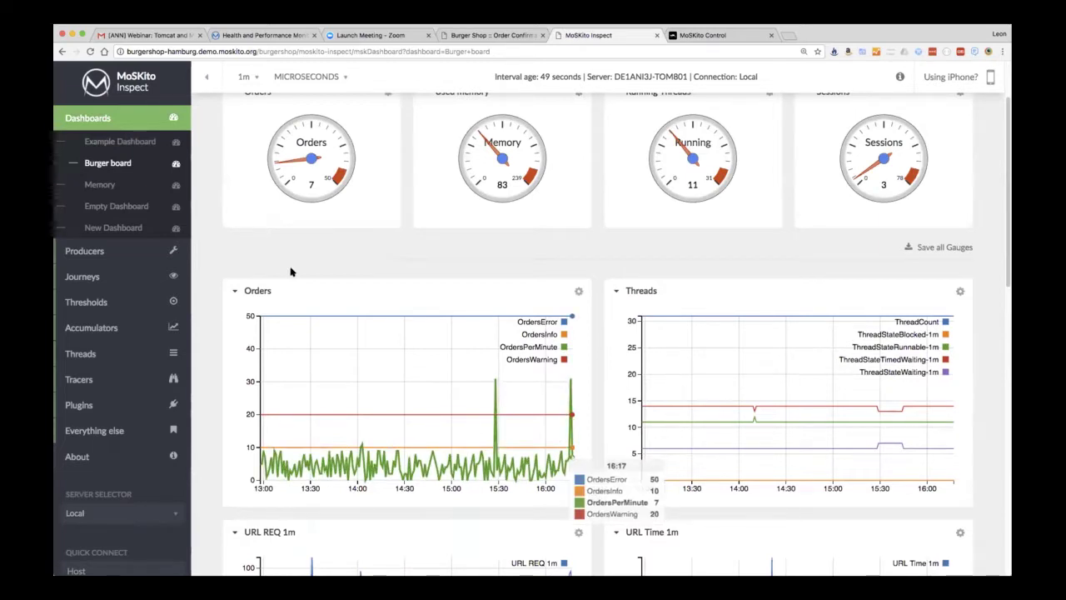
scroll(302, 268, "up", 2)
scroll(305, 268, "up", 1)
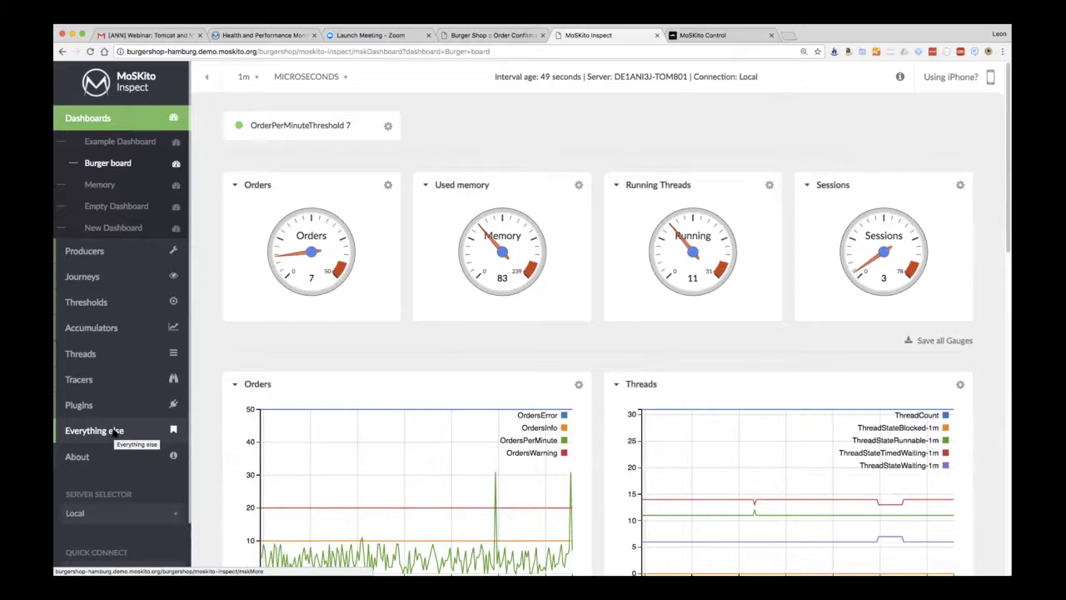
Open the MBeans list and look through the domains, types, descriptions and classes it contains
left_click(117, 432)
left_click(103, 369)
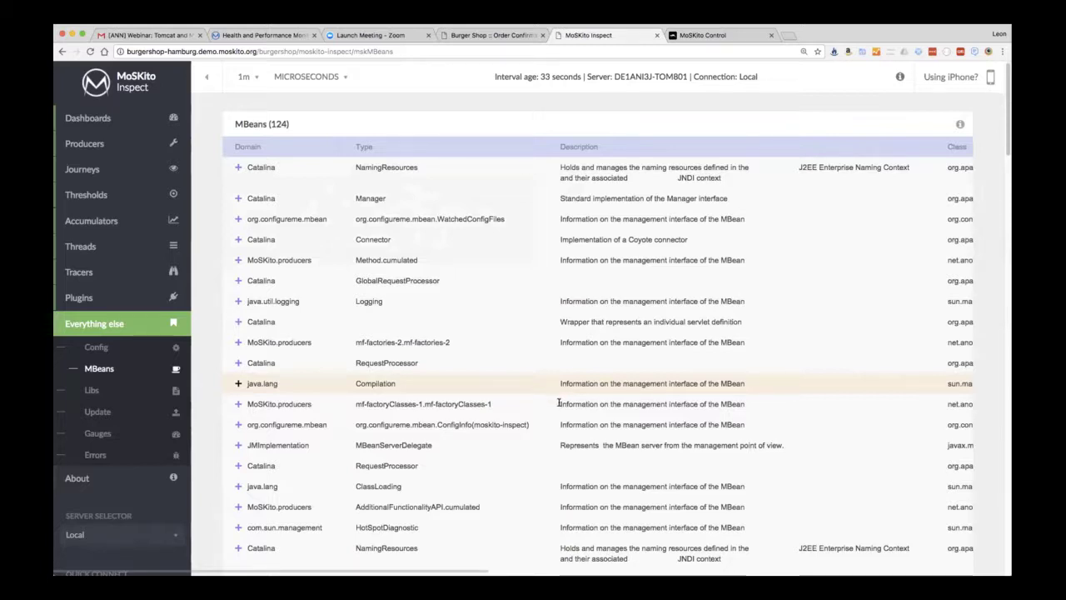
scroll(556, 404, "right", 1)
scroll(557, 404, "right", 5)
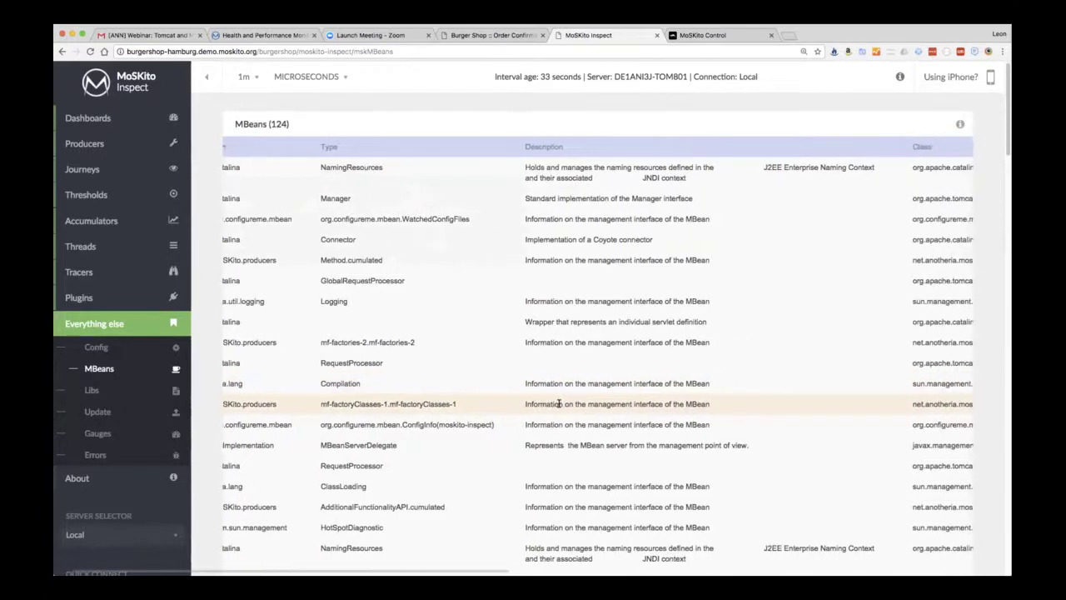
scroll(981, 262, "left", 5)
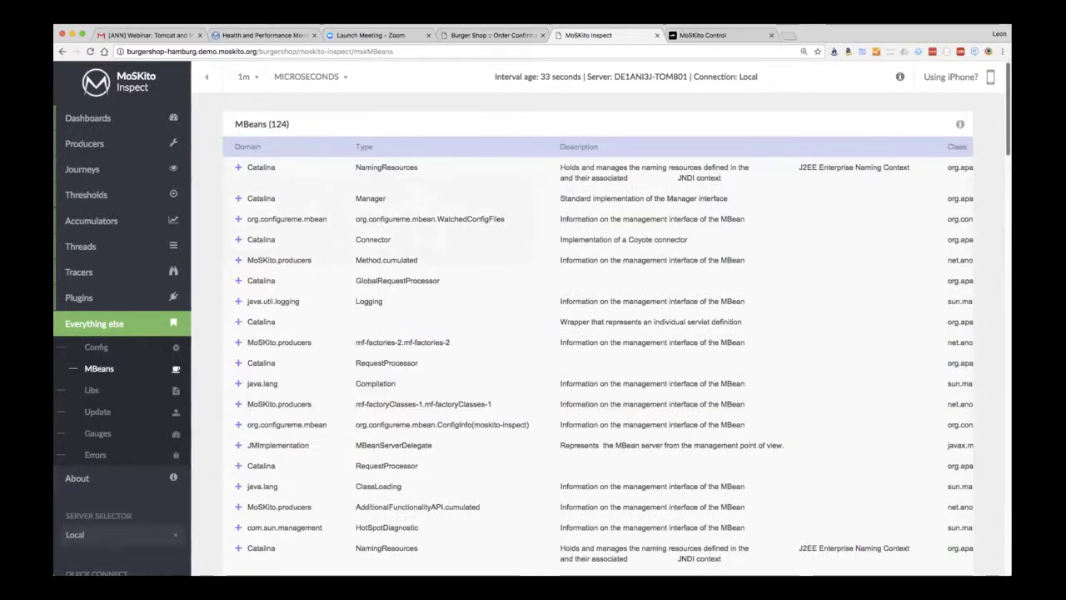
scroll(826, 222, "down", 1)
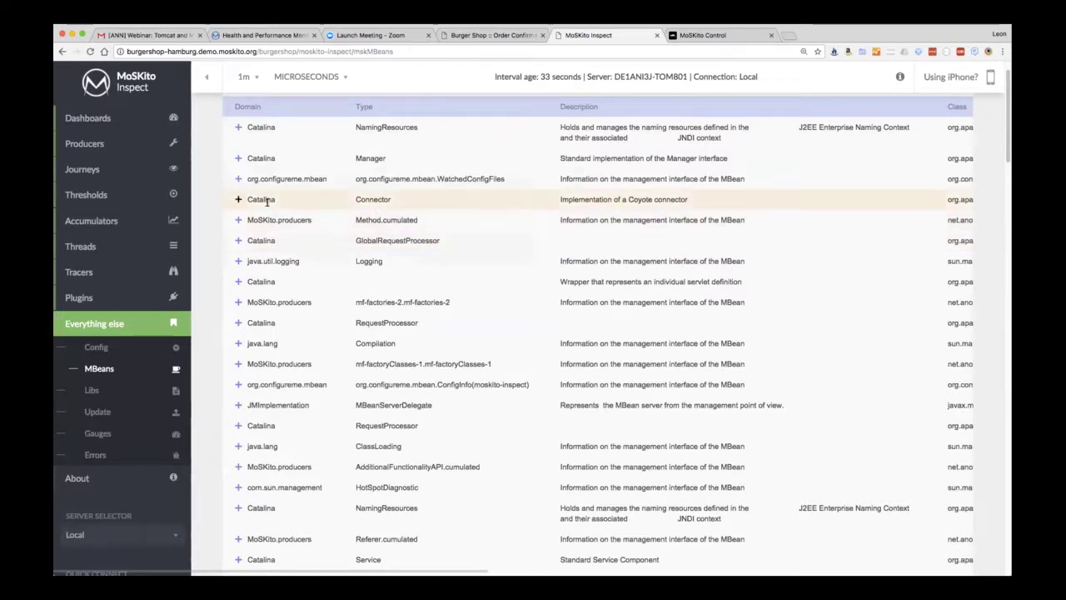
Open the Producers list and show the details of the GlobalRequestProcessor producer
left_click(108, 144)
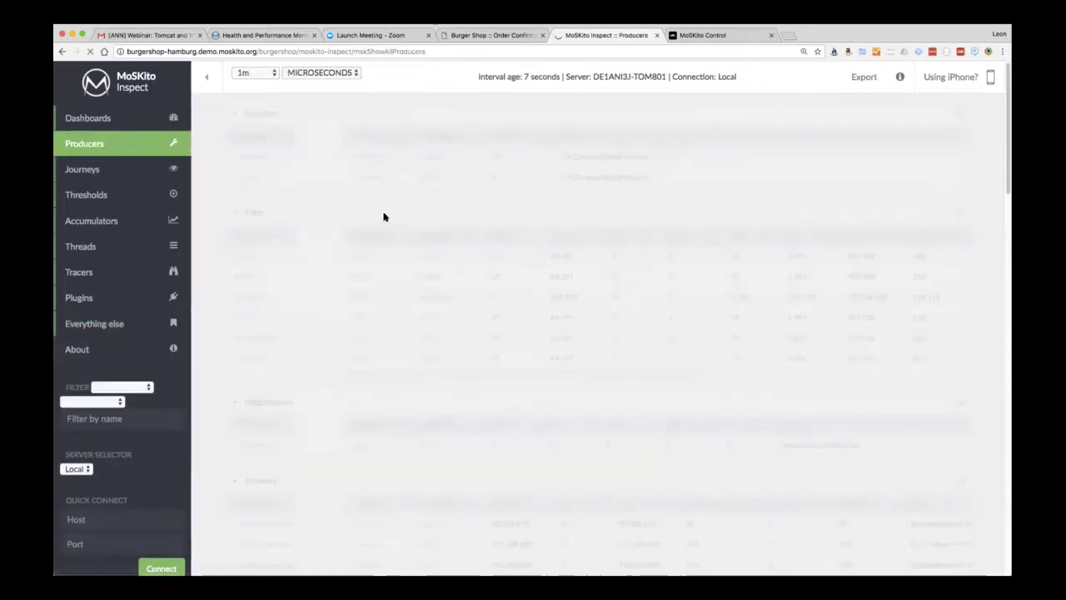
scroll(367, 252, "down", 5)
scroll(364, 254, "down", 10)
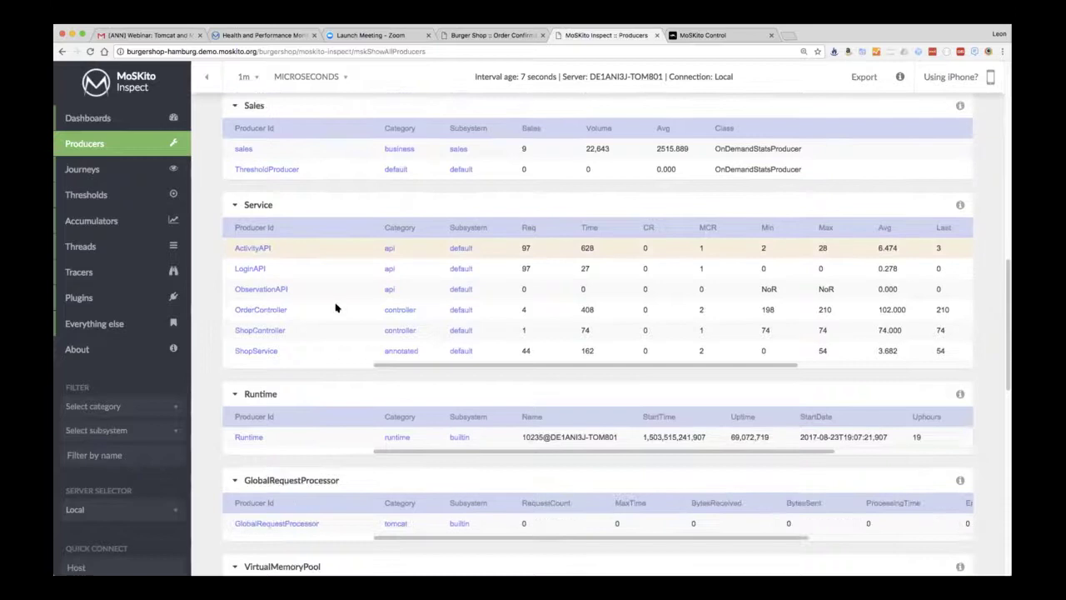
scroll(340, 325, "down", 4)
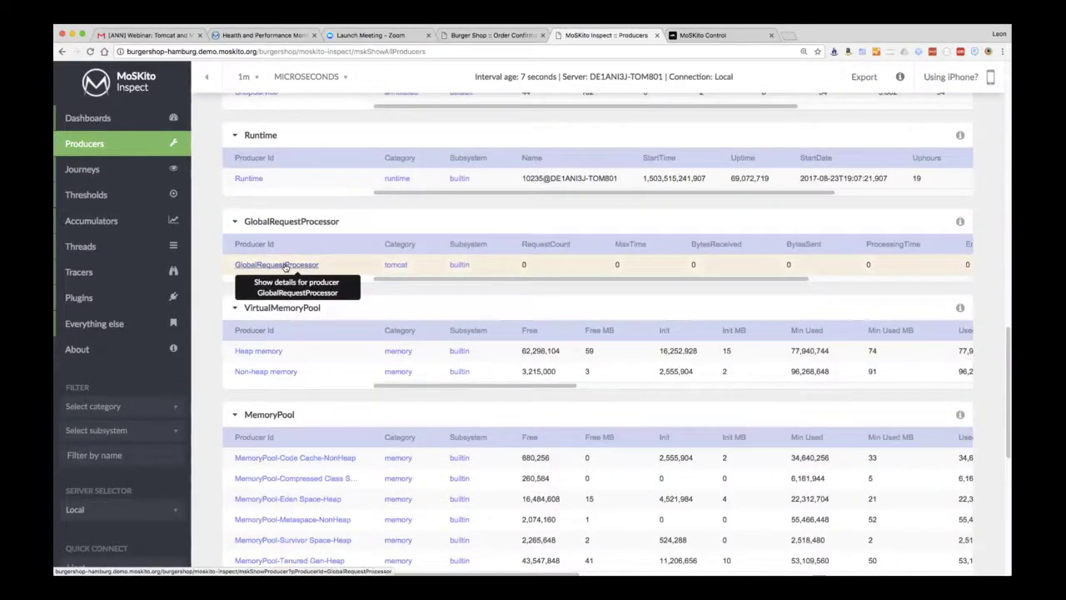
left_click(284, 265)
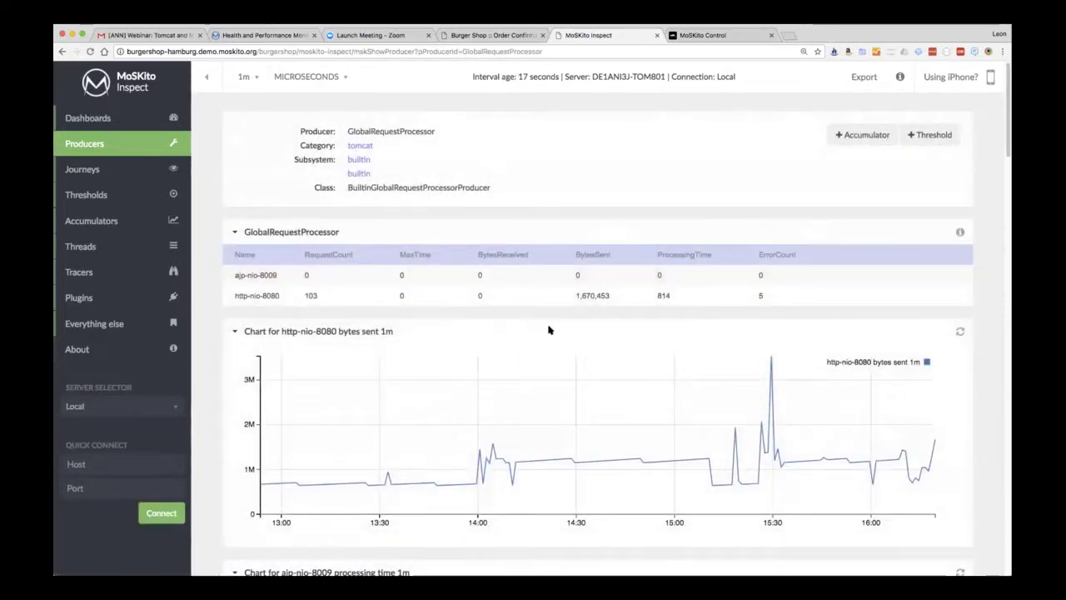
Examine the GlobalRequestProcessor charts for bytes sent, processing time, error count and request count, ending at its connector table
scroll(549, 330, "down", 3)
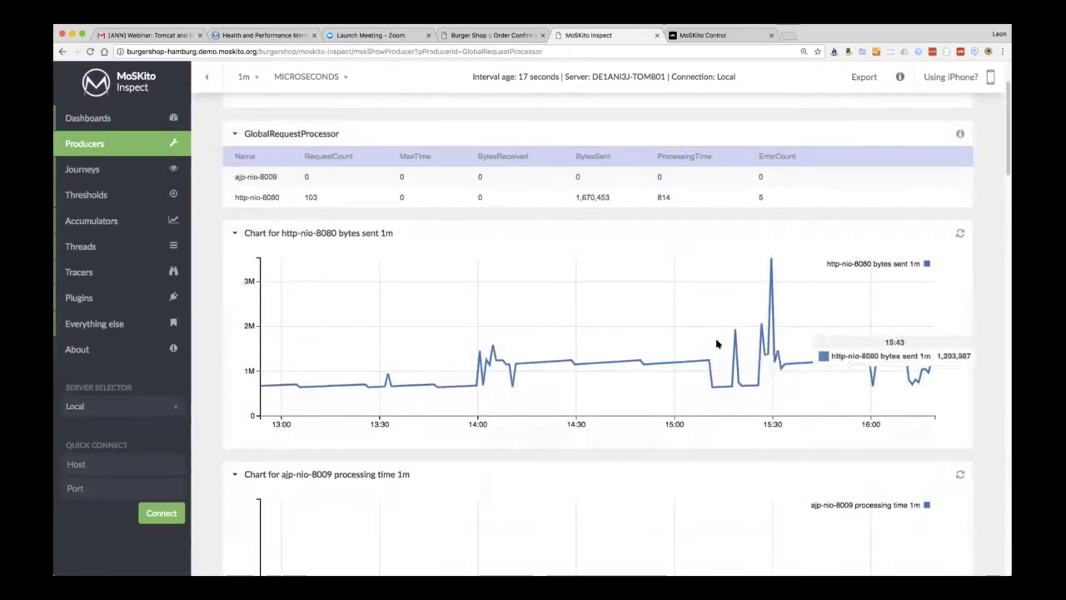
scroll(713, 344, "down", 5)
scroll(712, 346, "down", 5)
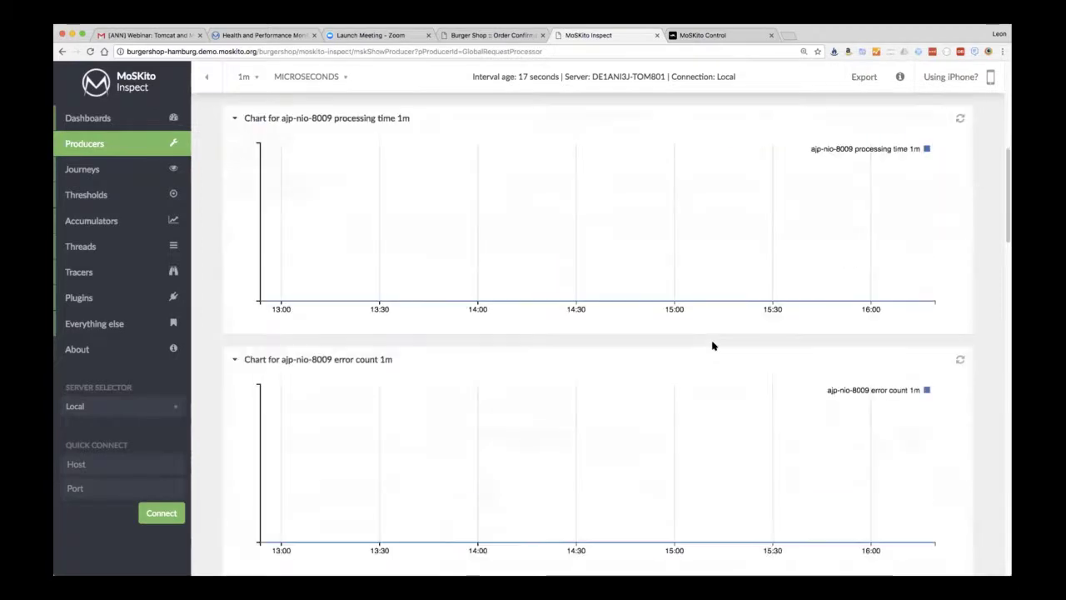
scroll(712, 346, "down", 3)
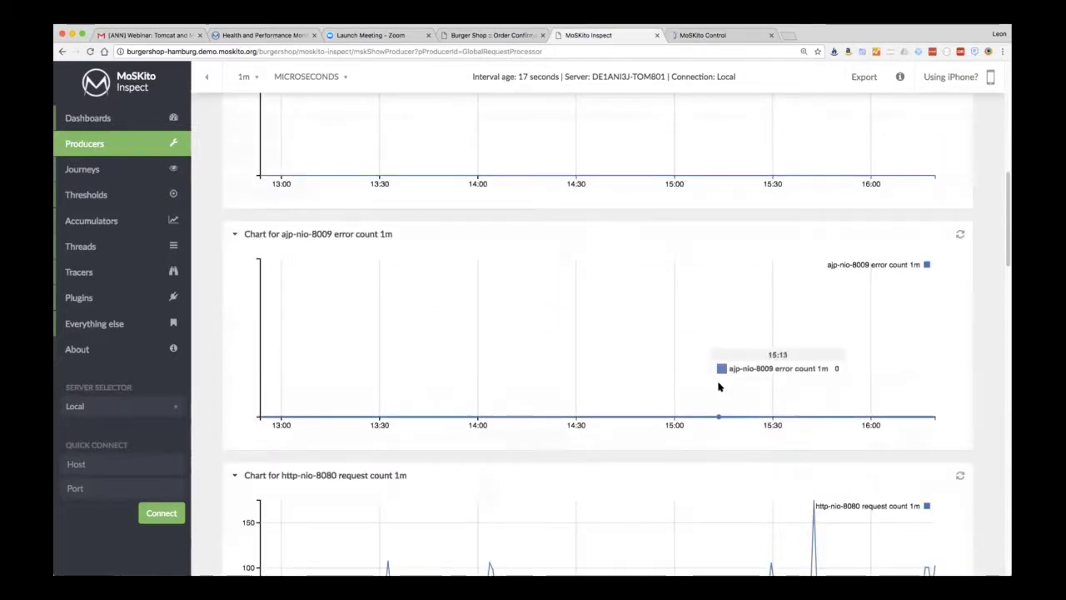
scroll(719, 387, "down", 4)
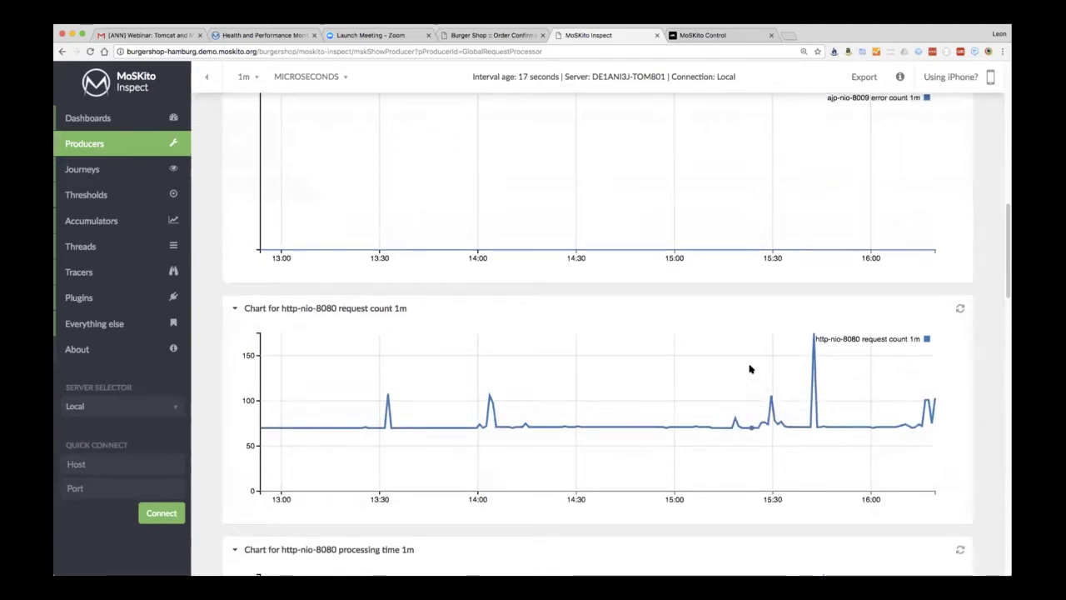
scroll(749, 369, "up", 10)
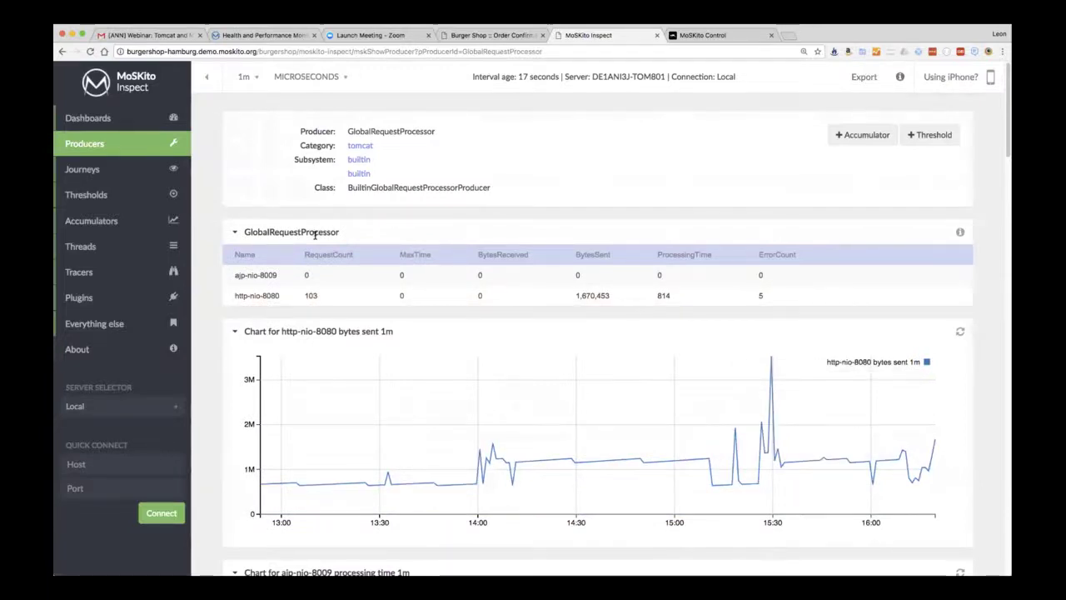
Start recording a new journey named Webinar
left_click(105, 169)
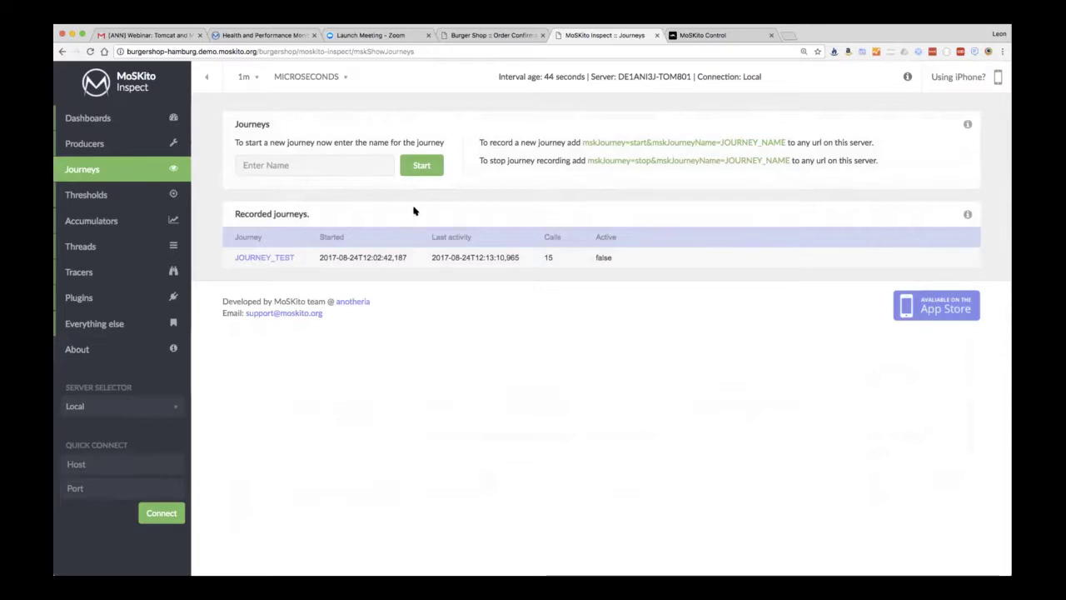
type("Webinar")
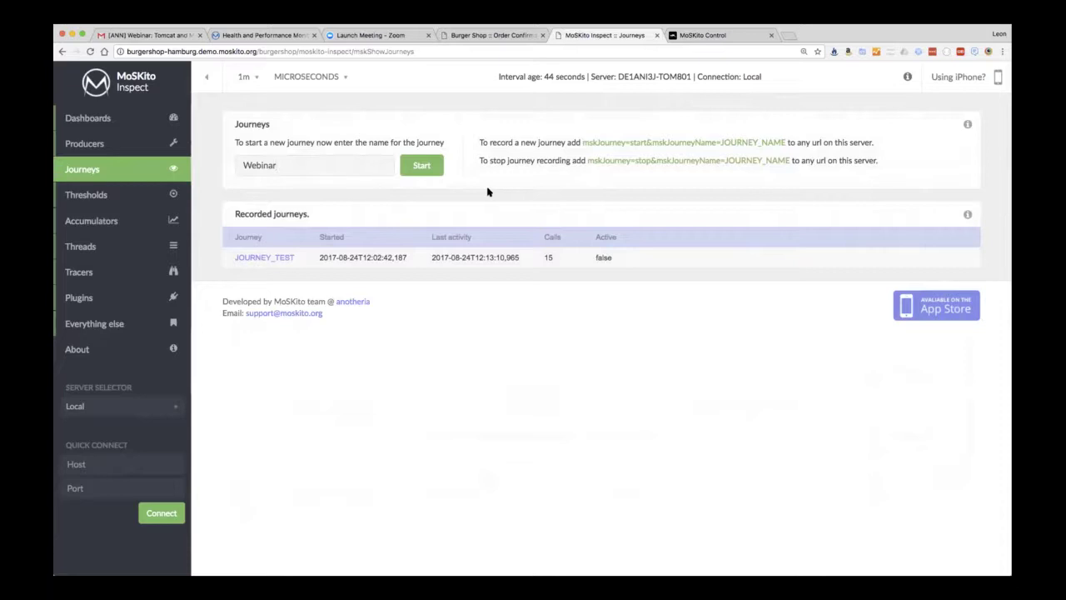
left_click(423, 165)
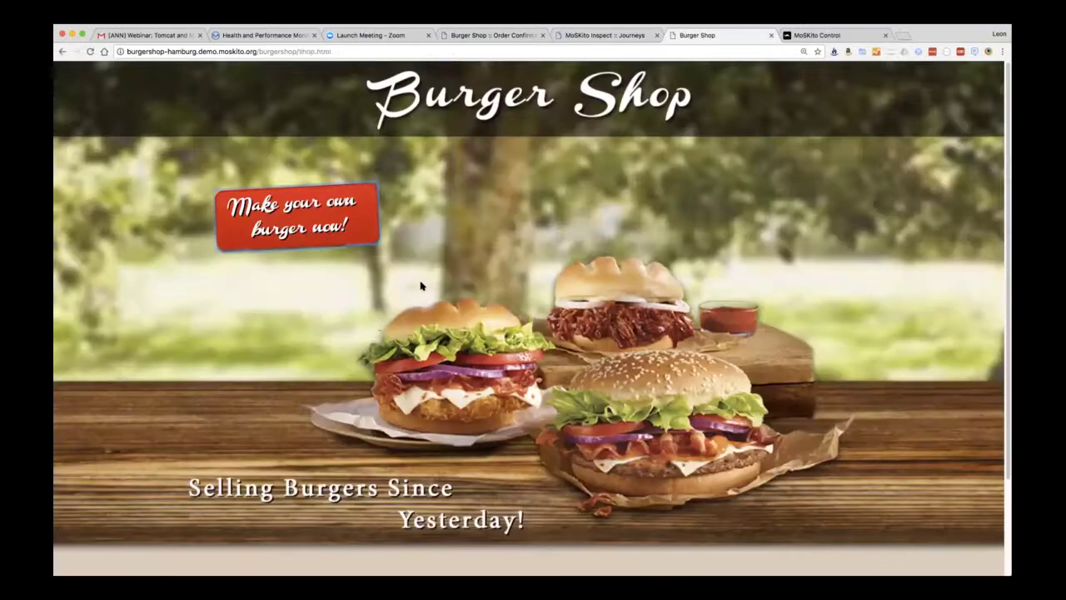
Order a brioche, lamb and broccoli burger in the shop and open its order.html call in the Webinar journey
left_click(321, 232)
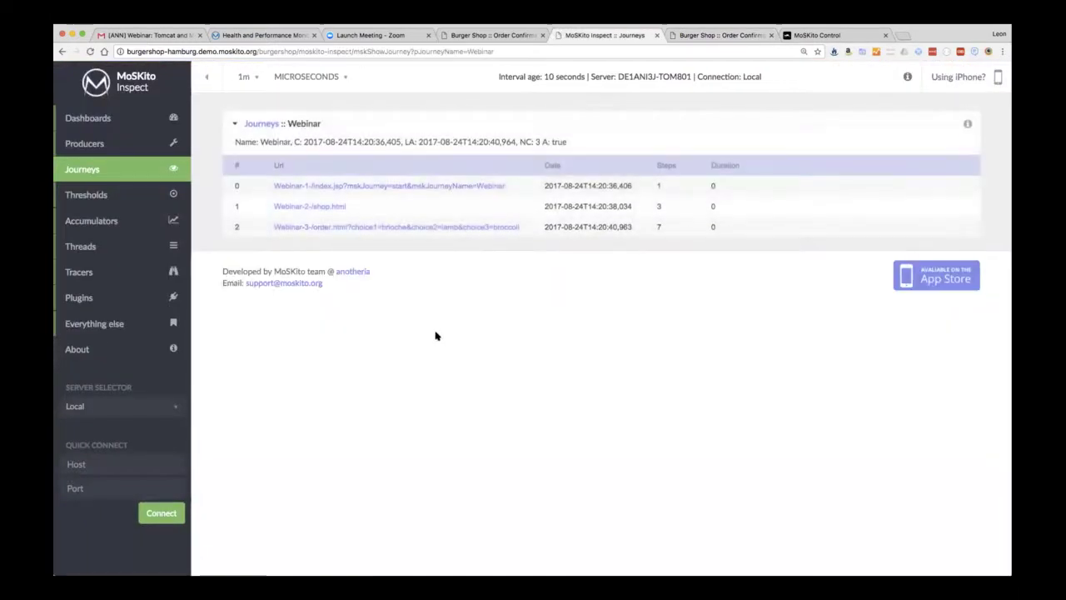
left_click(396, 228)
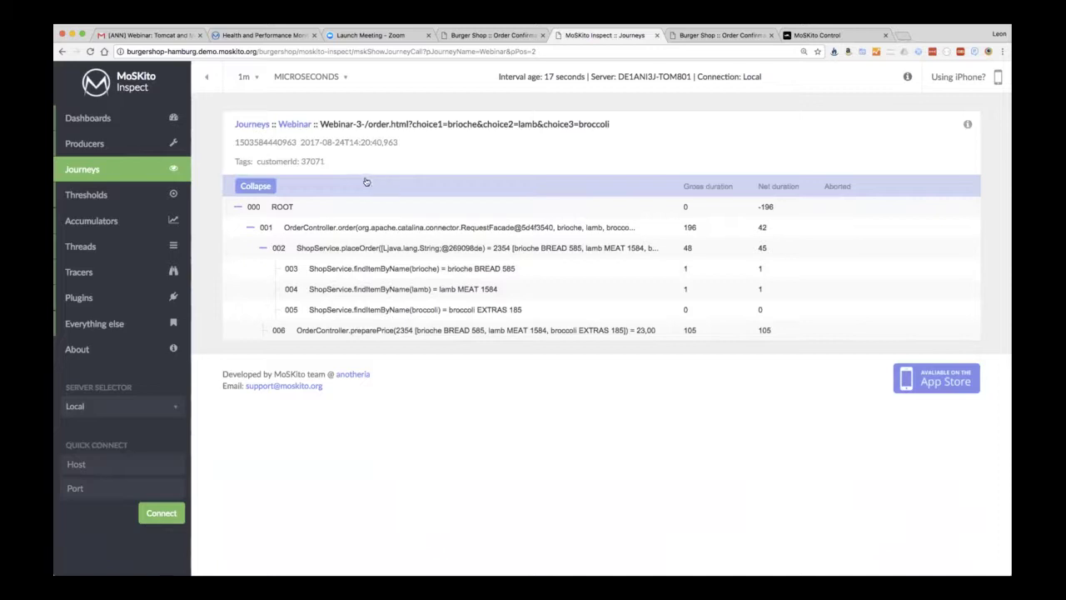
Find the ShopService producer in the Producers list with a page search and create a tracer for it
left_click(178, 147)
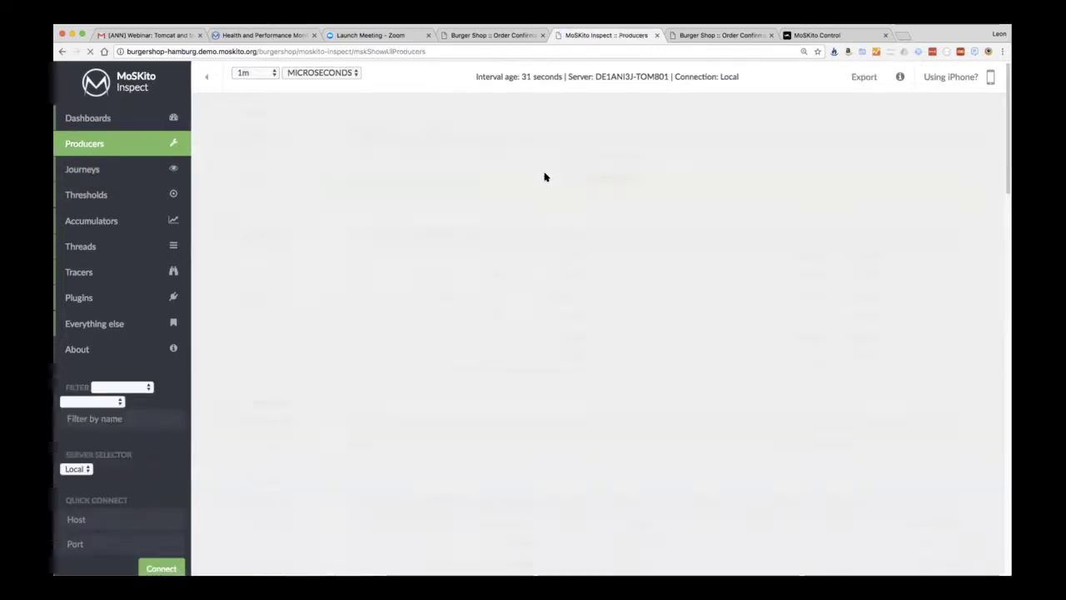
key("ctrl+f")
type("shopserv")
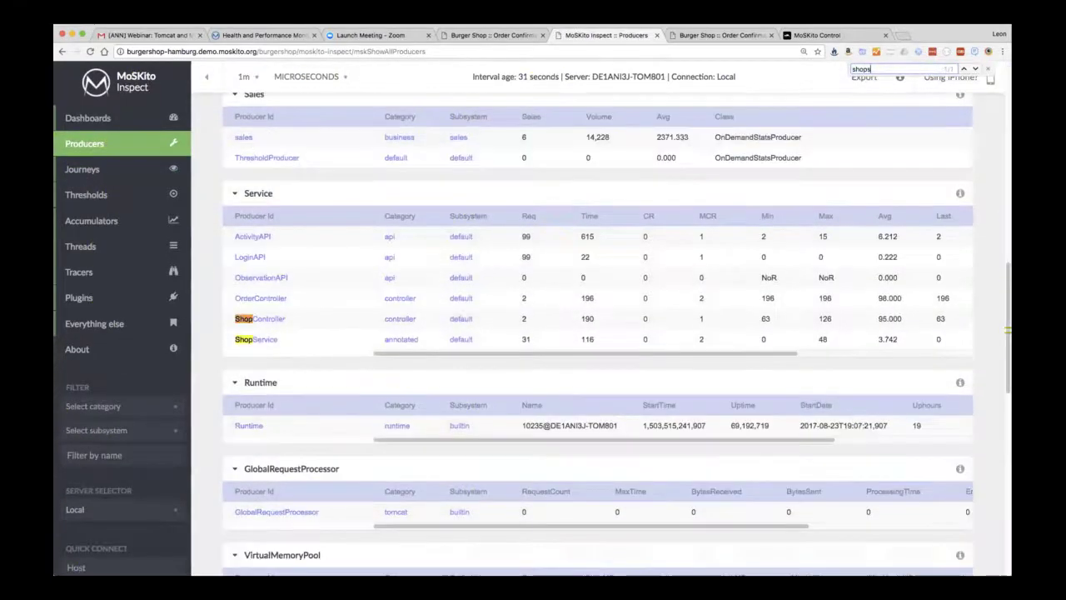
left_click(275, 340)
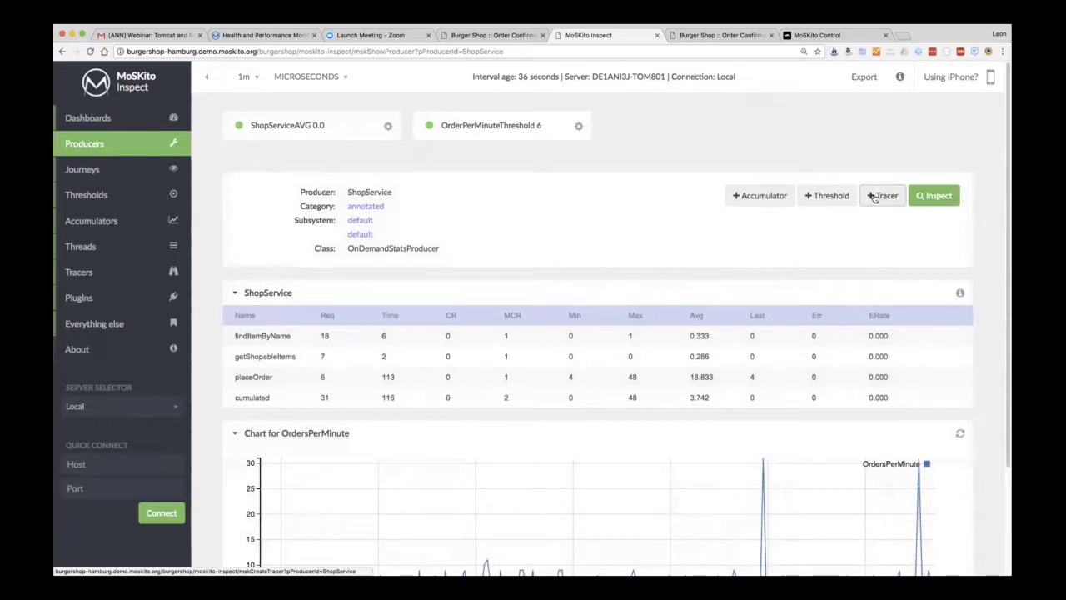
left_click(875, 195)
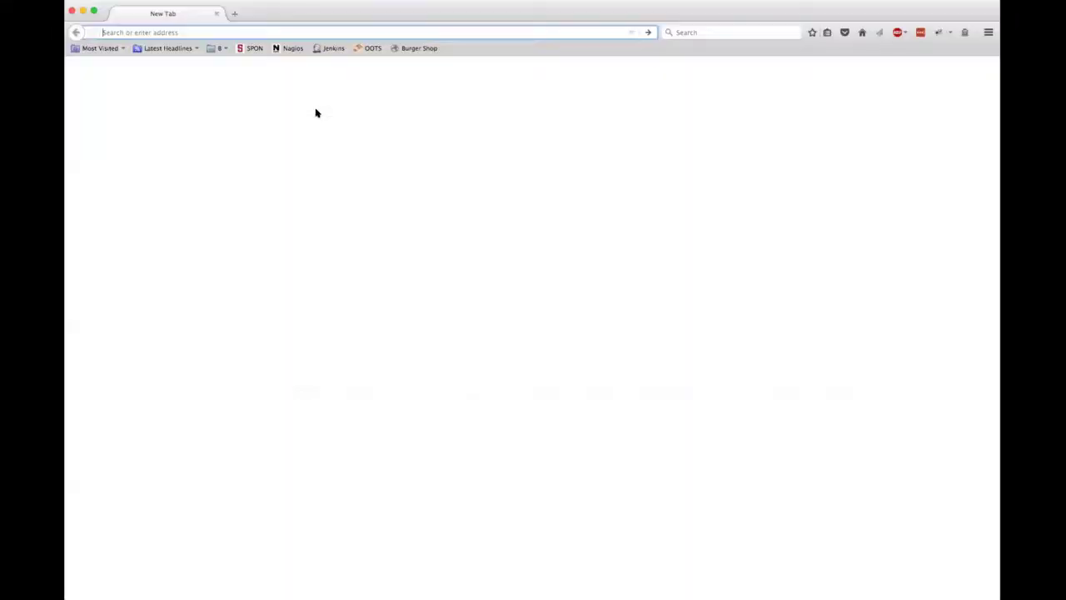
Switch to Firefox, order a brioche, cow and cockroach burger in the Burger Shop, and highlight the customer ID on the confirmation
left_click(425, 49)
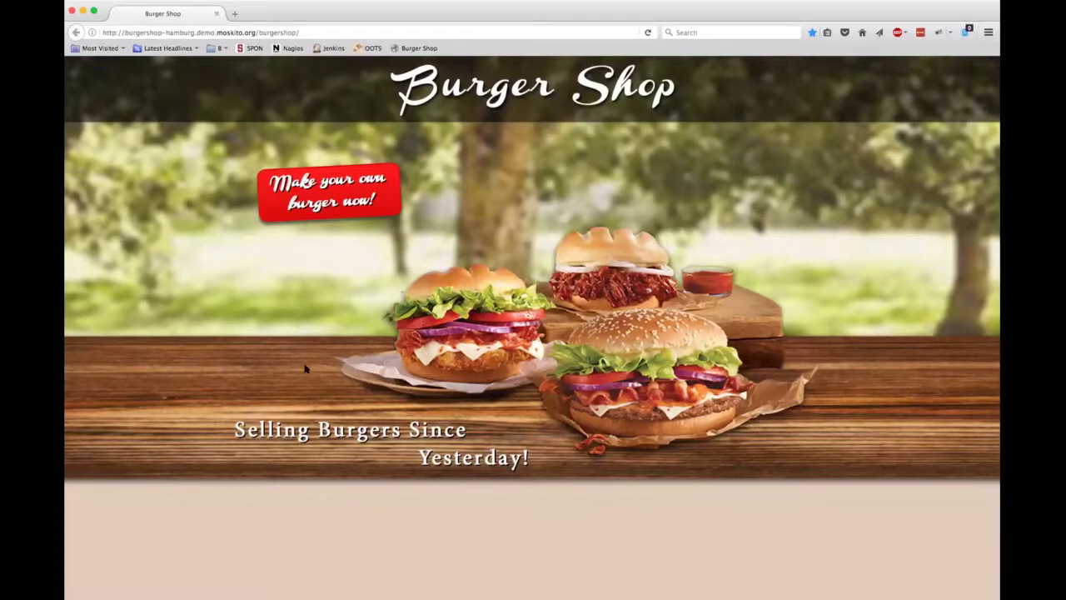
left_click(731, 455)
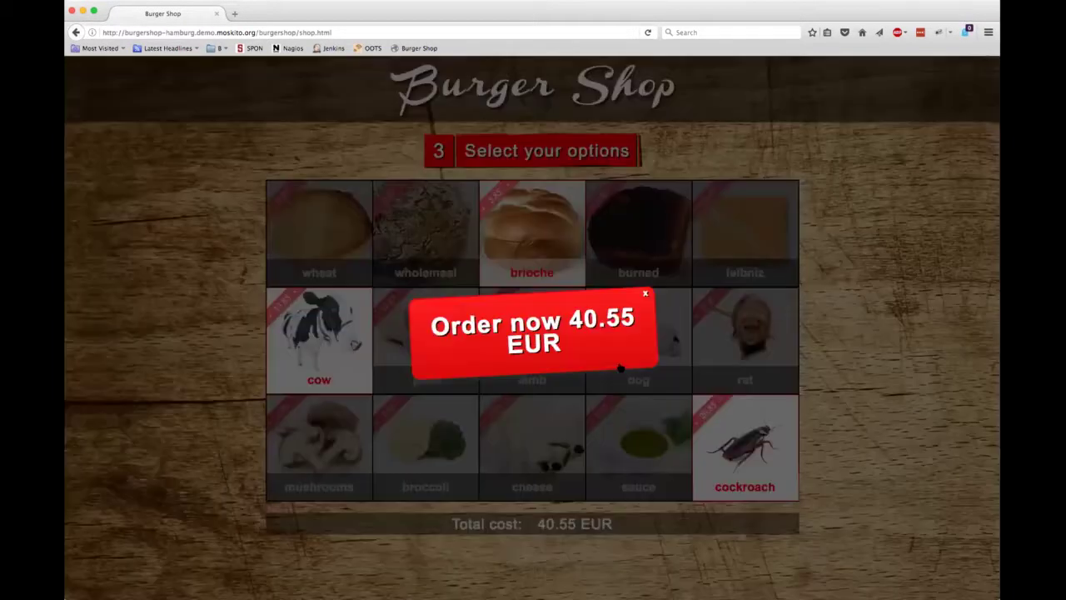
left_click(578, 356)
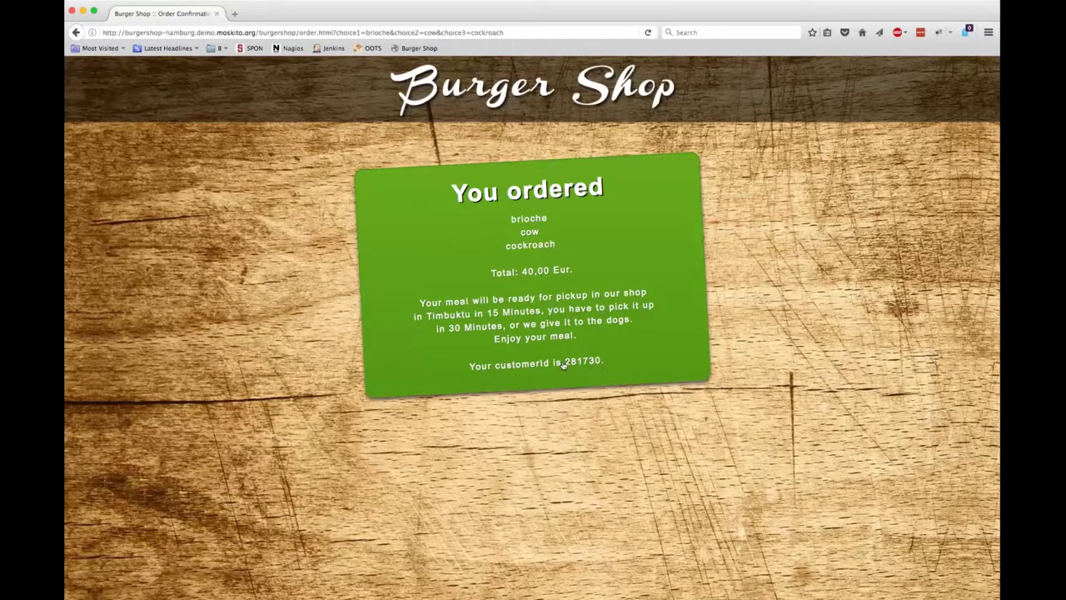
double_click(593, 364)
Switch back to MoSKito Inspect, open the ShopService tracer and look through its recorded traces
key("super+Tab")
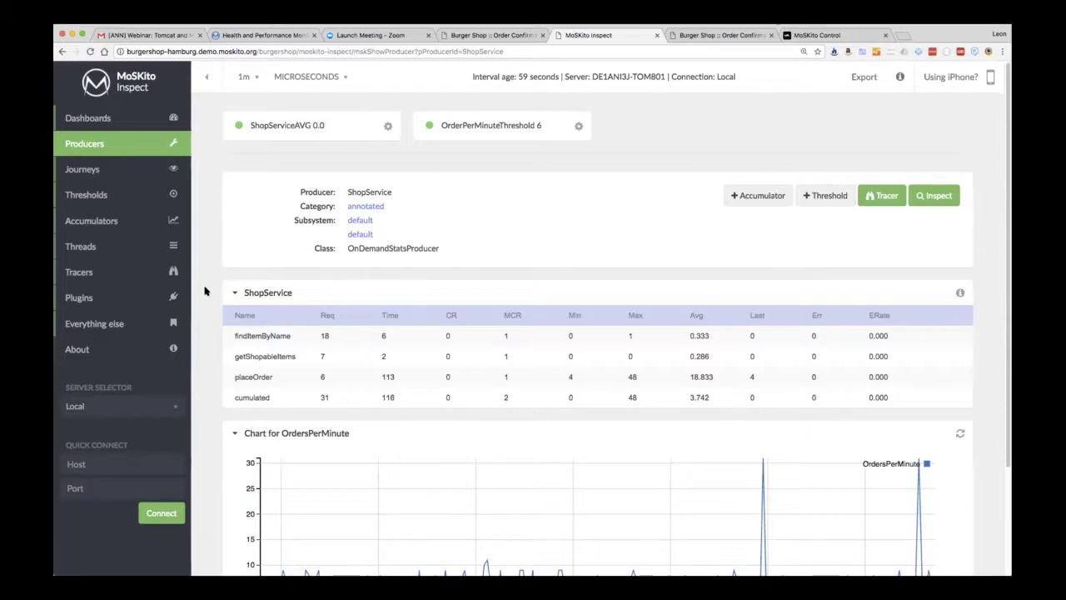
left_click(86, 277)
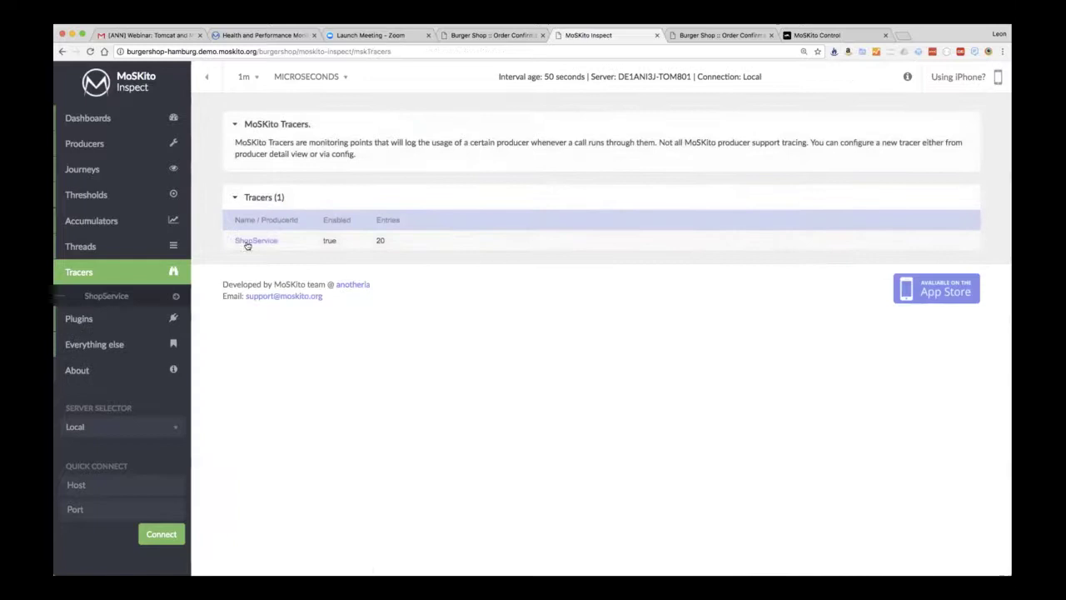
left_click(246, 241)
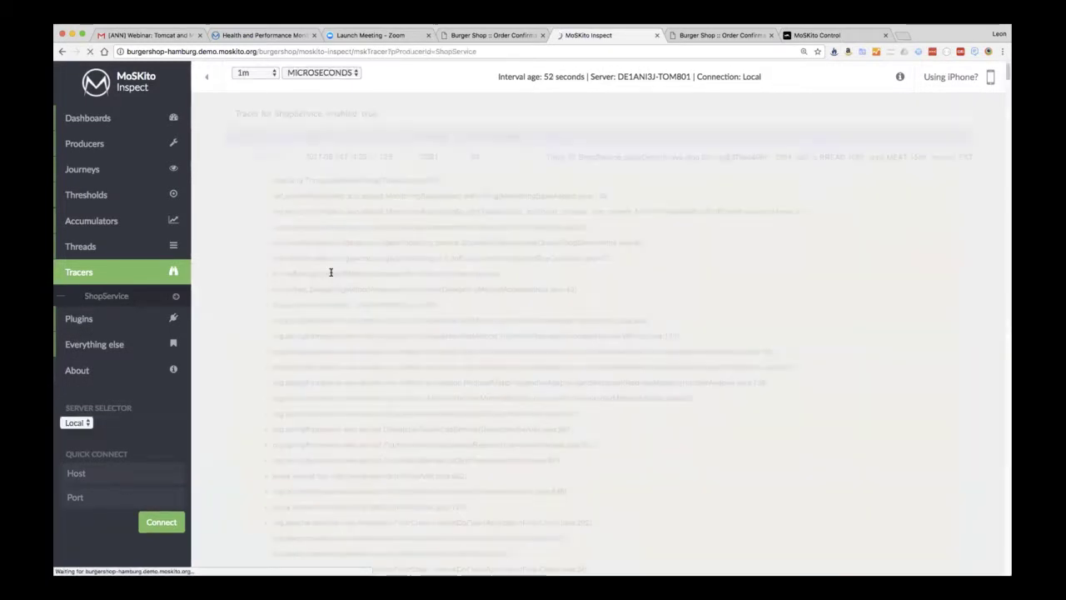
scroll(325, 267, "down", 3)
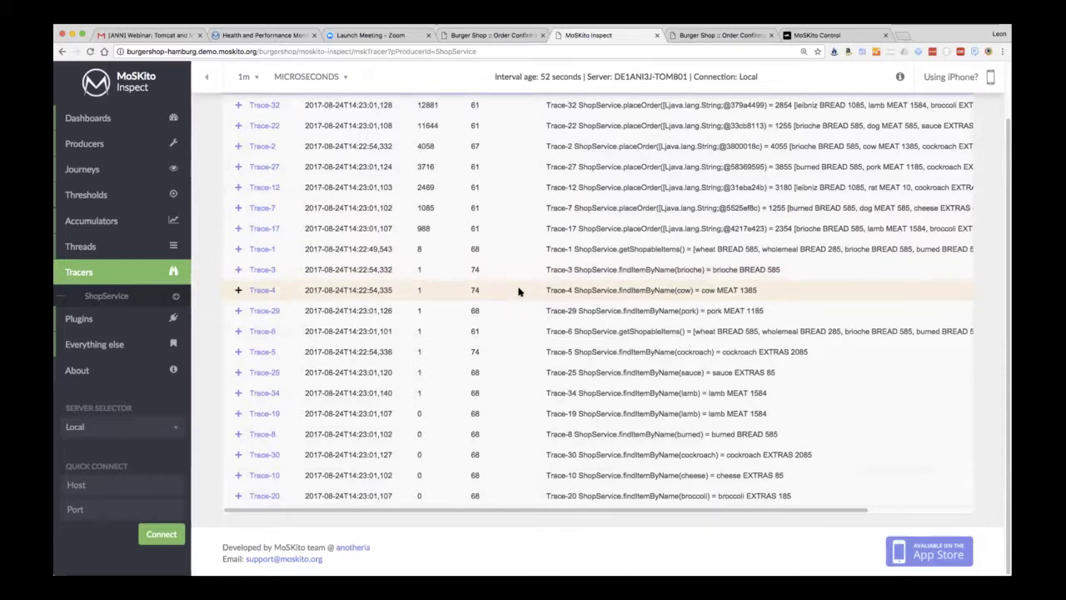
scroll(518, 291, "up", 2)
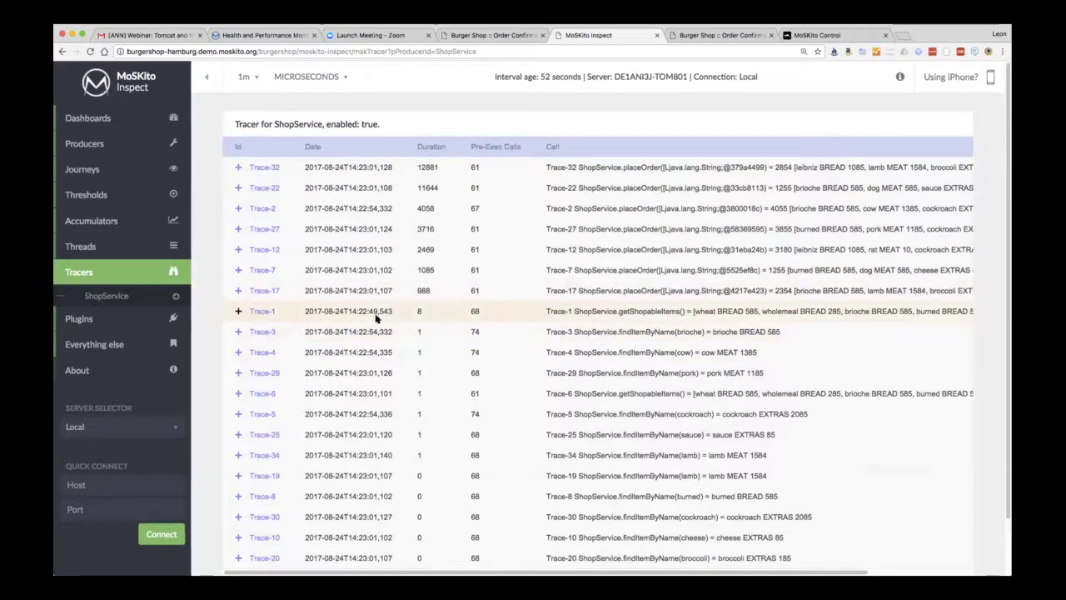
Open the Trace-1 call of ShopService and highlight the customer ID in its tags
left_click(257, 310)
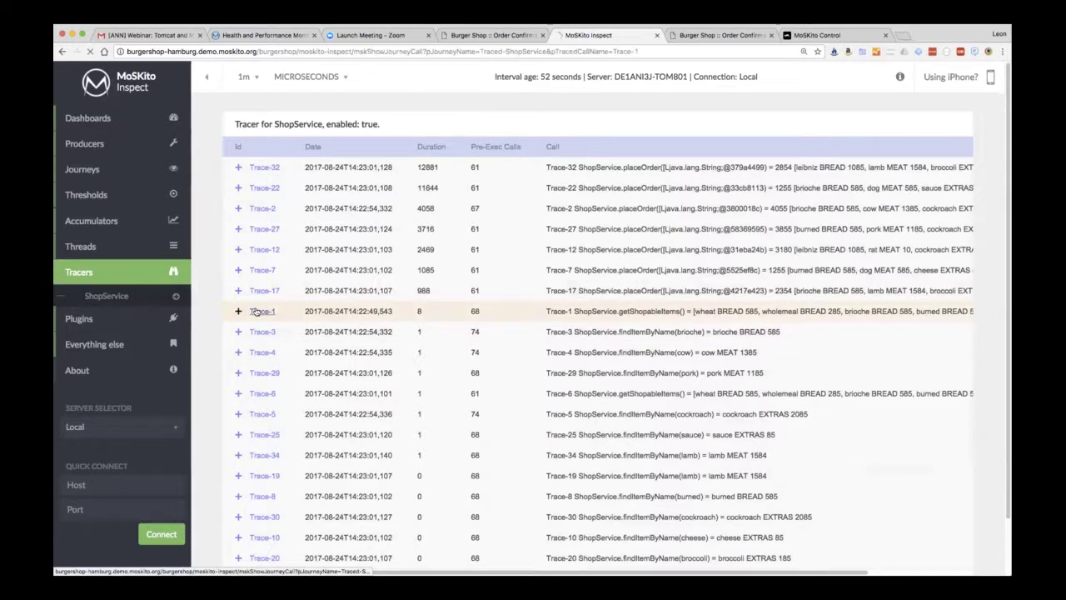
left_click(253, 187)
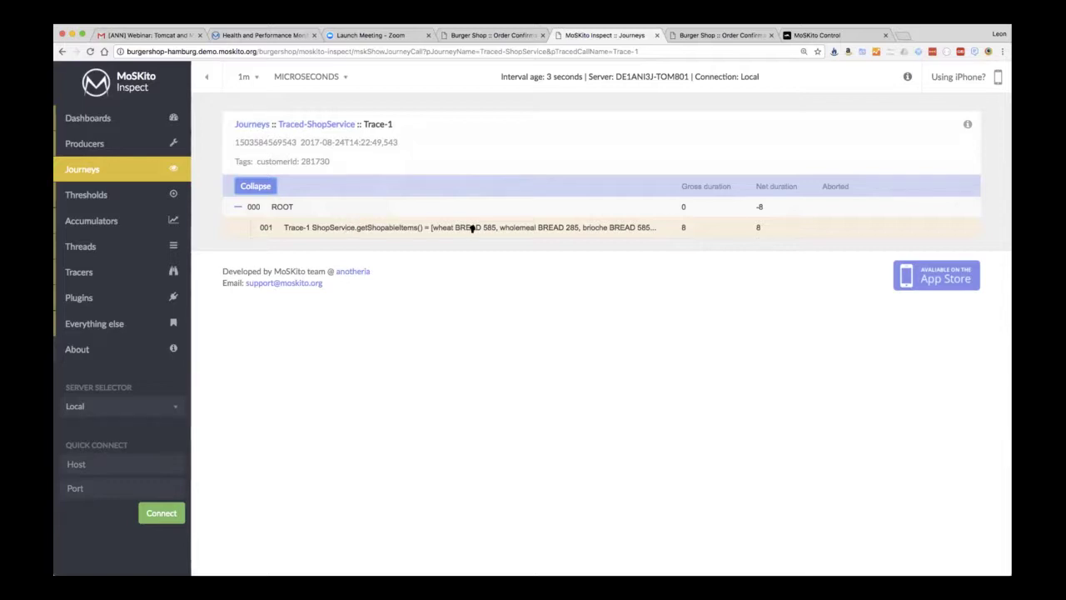
double_click(316, 161)
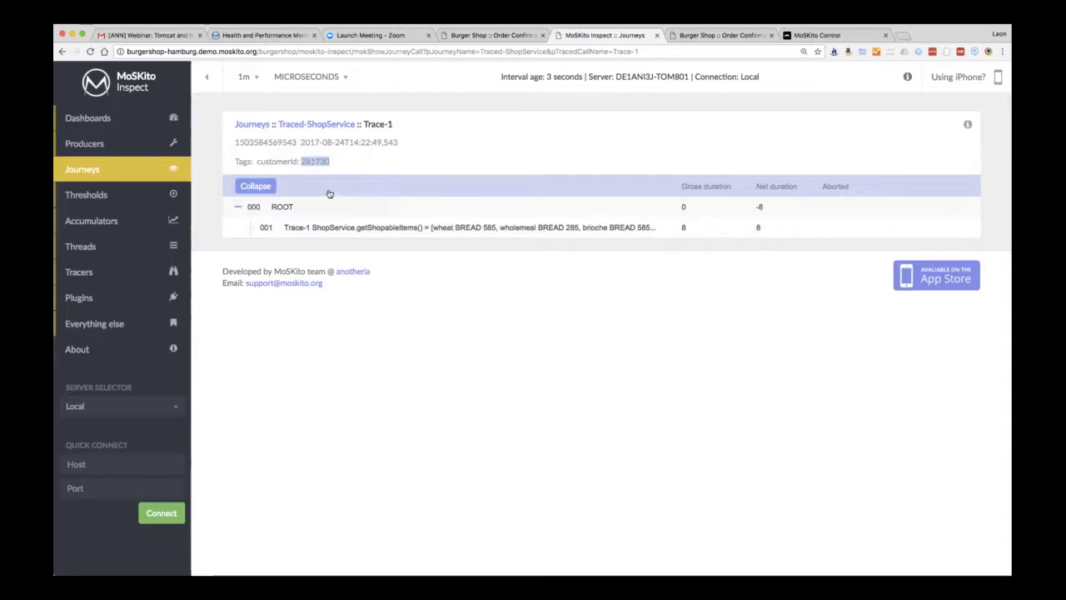
Return to the Tracers overview and reopen the ShopService tracer to review its updated trace list
left_click(91, 277)
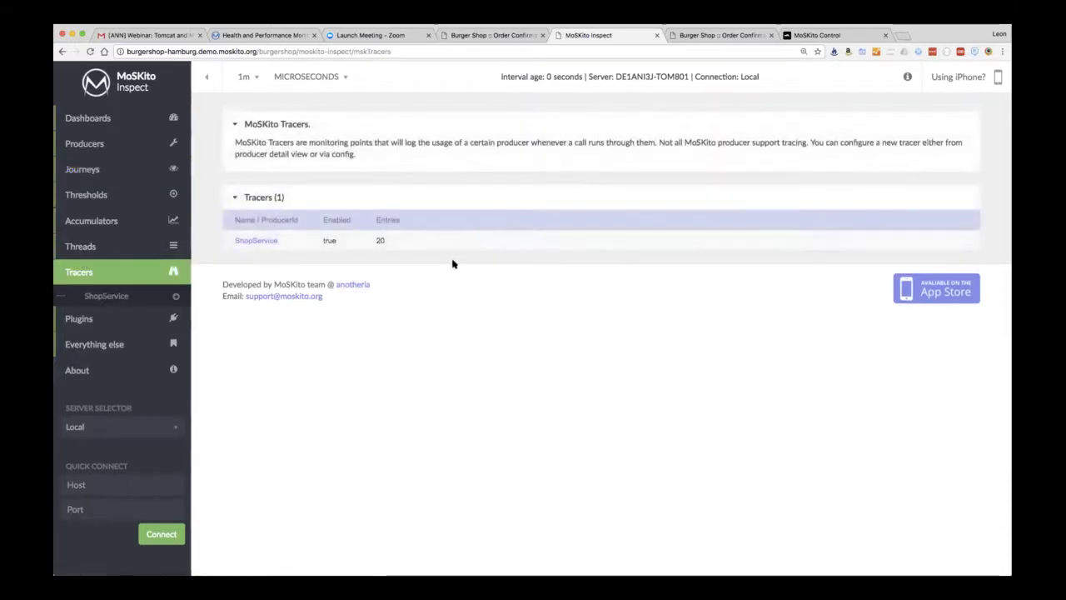
left_click(255, 241)
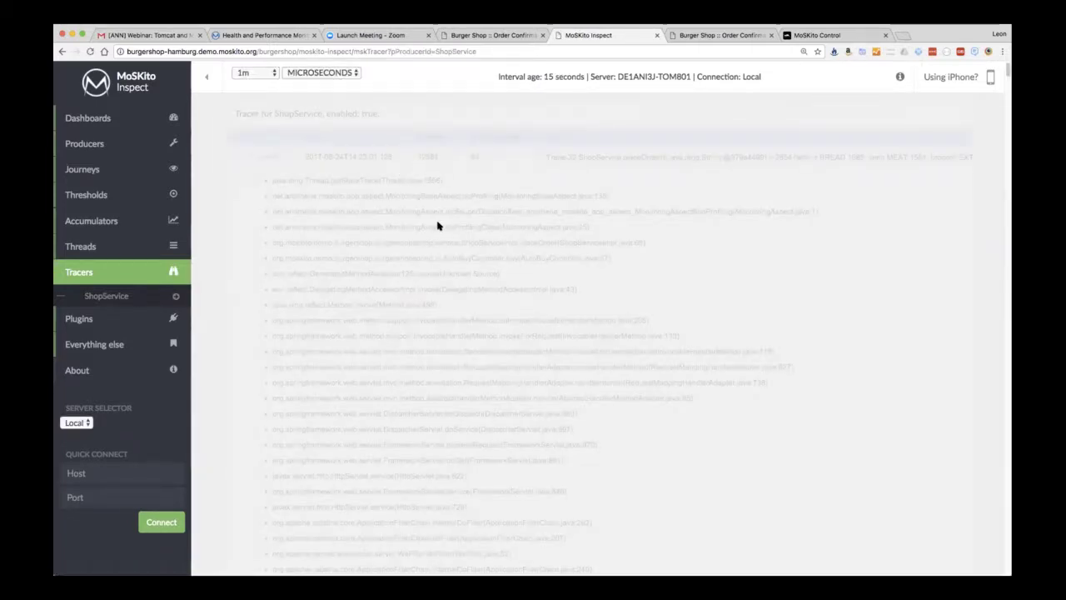
scroll(435, 217, "up", 2)
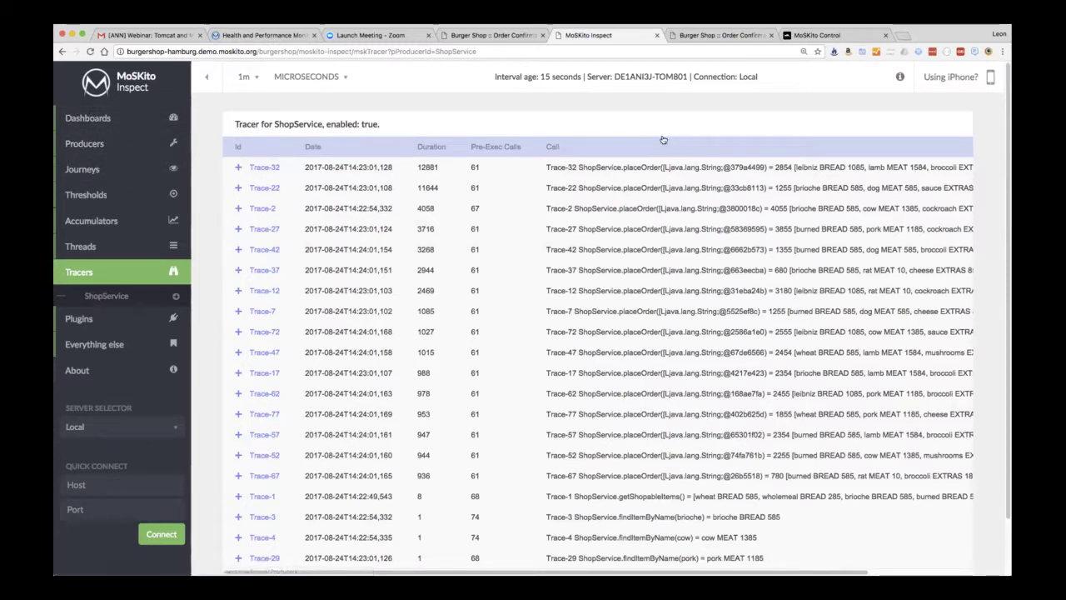
Switch to MoSKito Control and examine the Orders, Sessions, CPU and URL AVG charts for Hamburg, Munich and BedCon
left_click(837, 35)
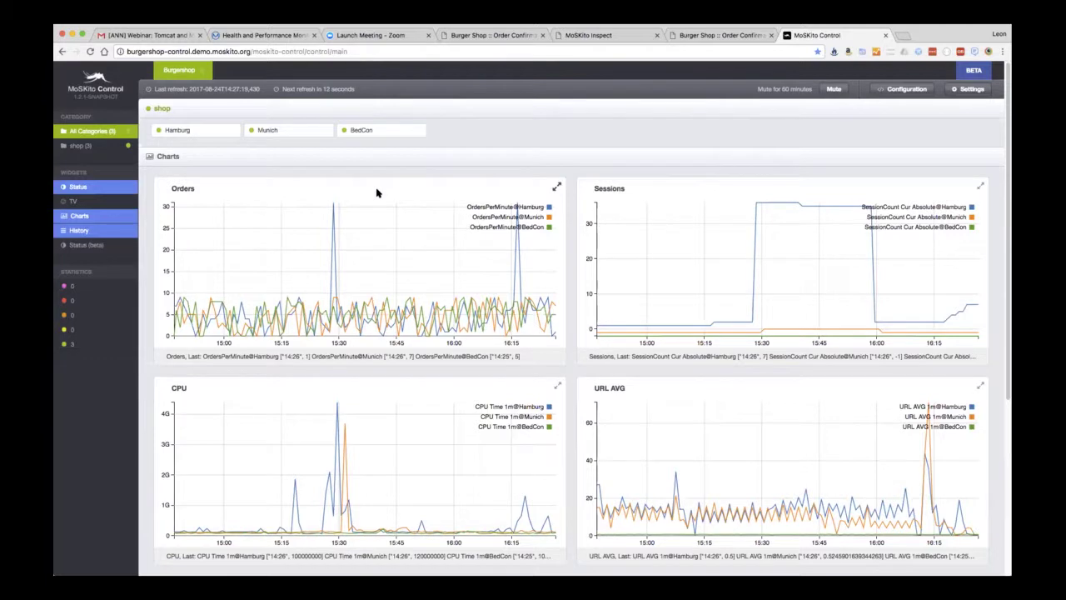
mouse_move(335, 240)
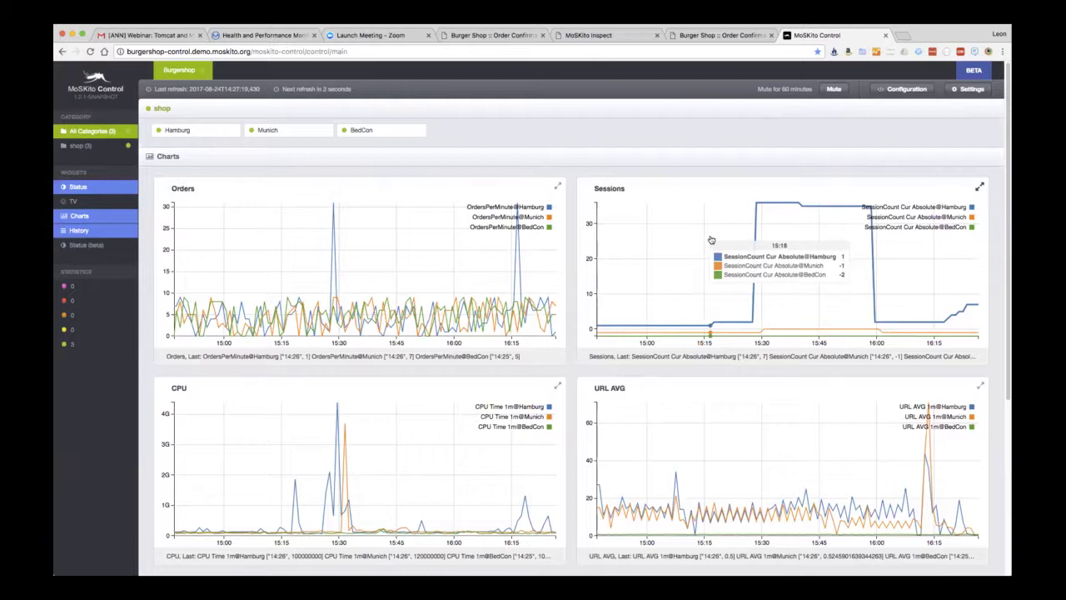
scroll(709, 240, "down", 1)
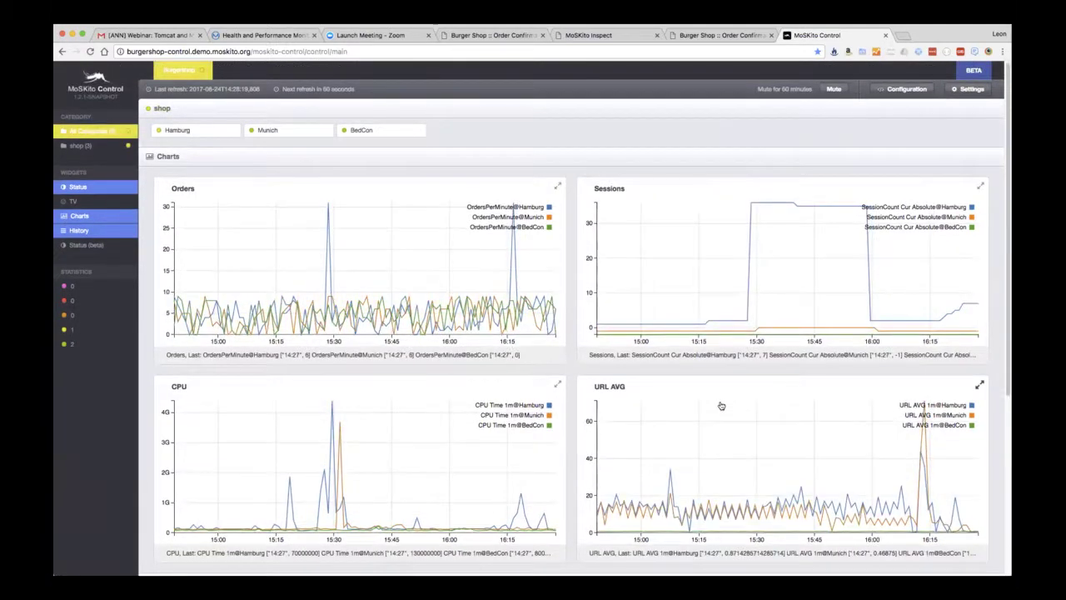
Open the Hamburg node's details, review its thresholds, and display the CPU Time 1m accumulator chart before closing them
scroll(505, 404, "down", 2)
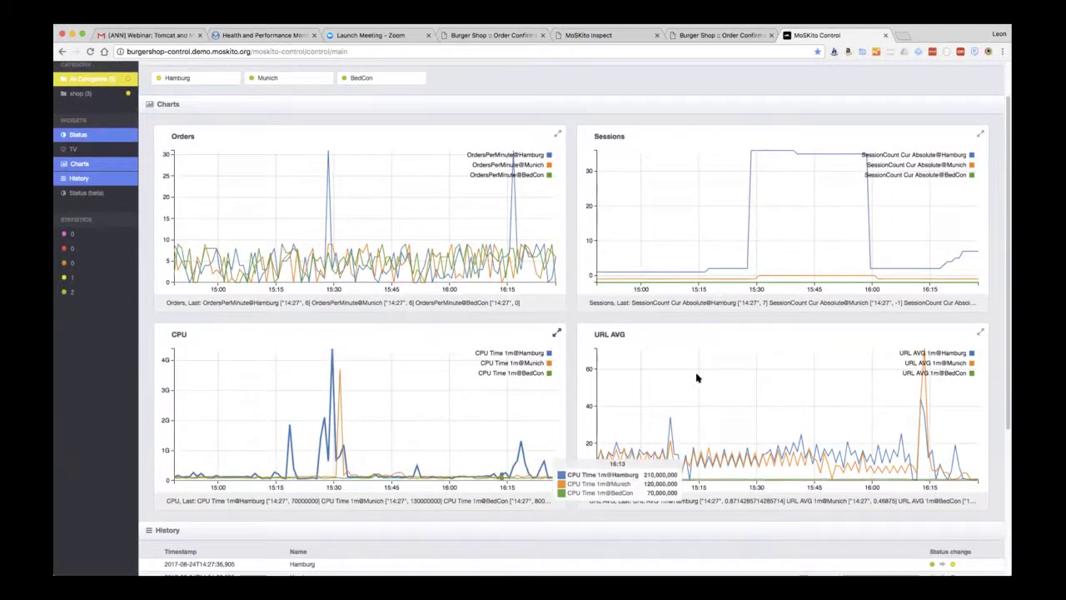
scroll(697, 378, "up", 2)
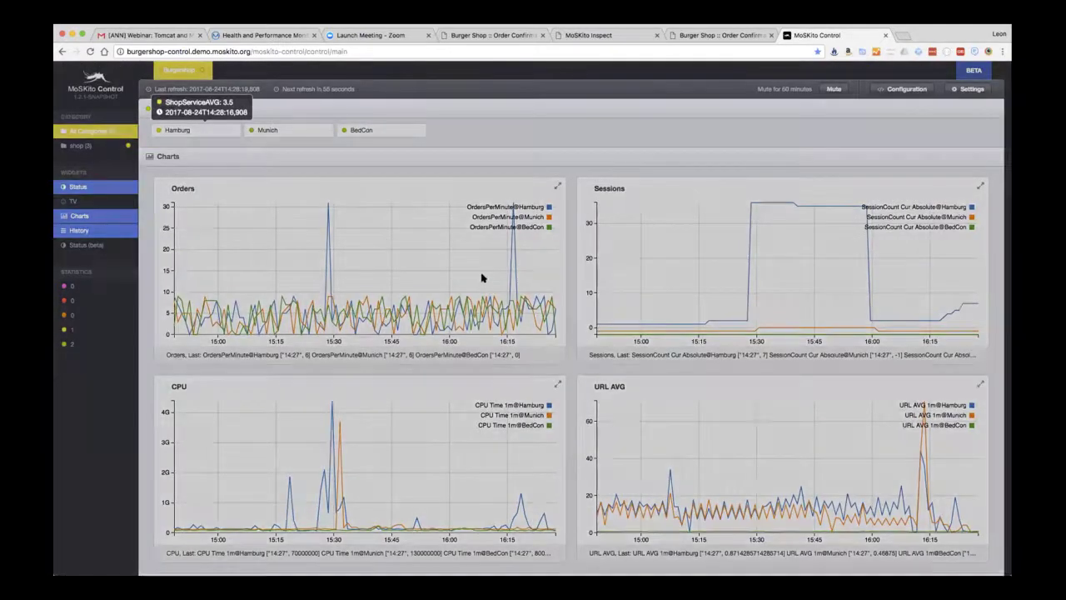
left_click(485, 278)
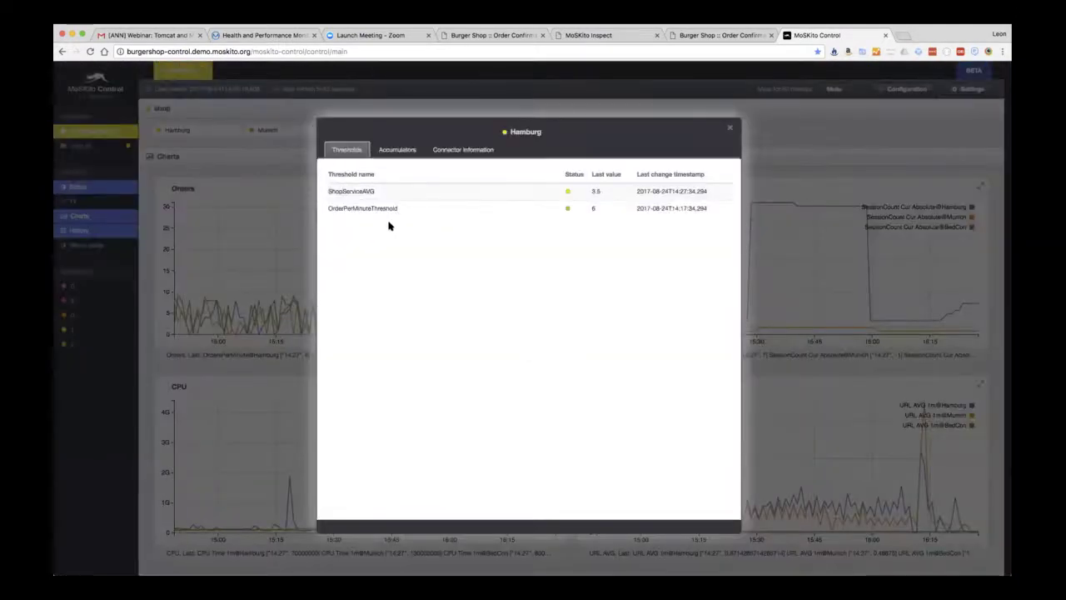
left_click(394, 151)
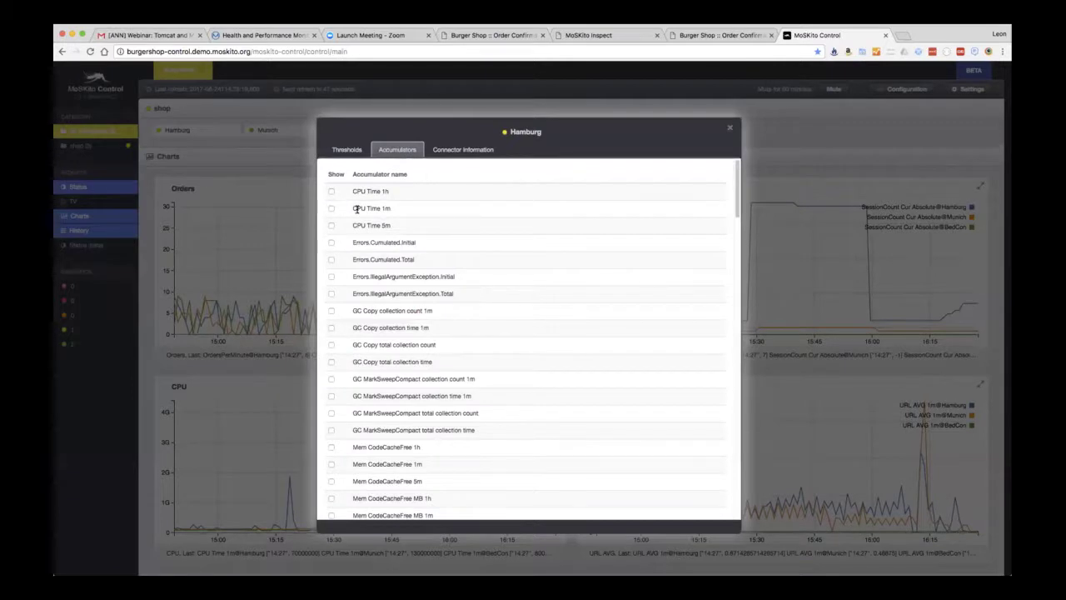
left_click(332, 208)
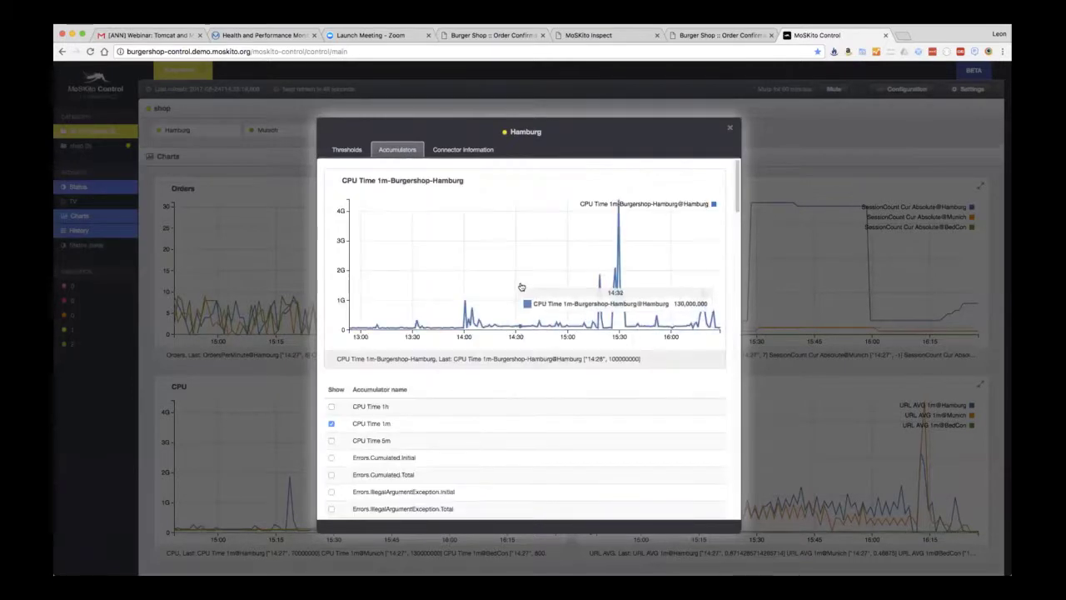
left_click(729, 131)
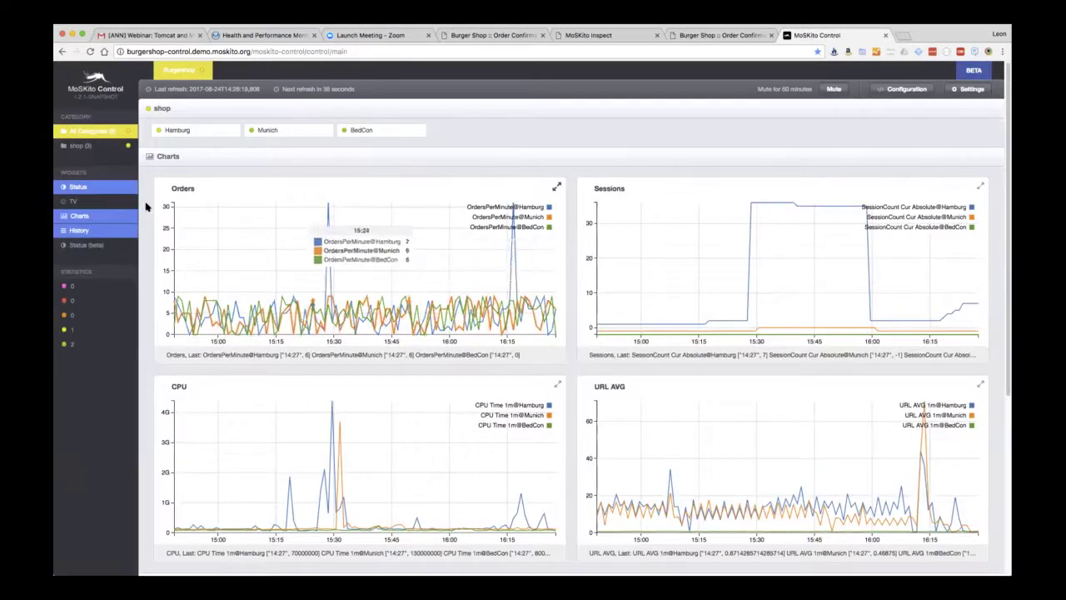
Show the TV widget in MoSKito Control, then switch to Keynote and play the moskito-intro presentation from the DEMO TIME slide
left_click(91, 204)
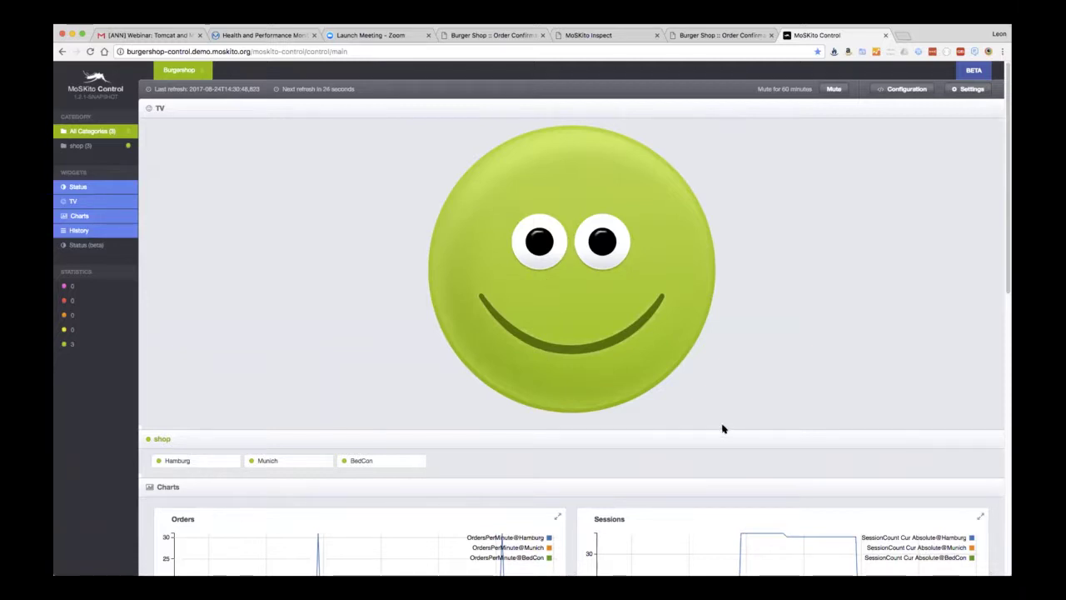
key("super+Tab")
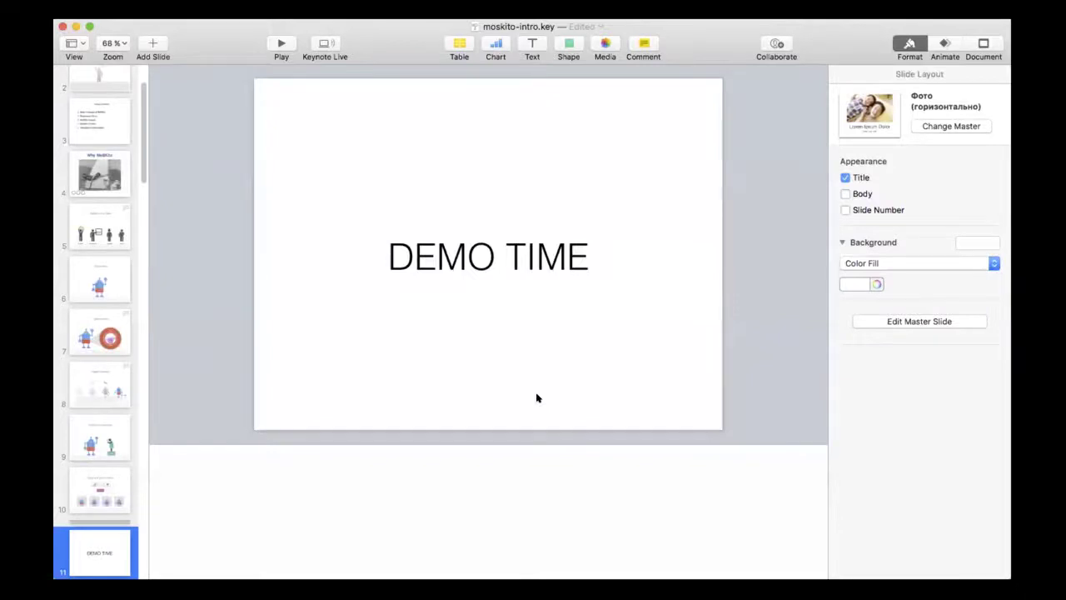
key("alt+super+p")
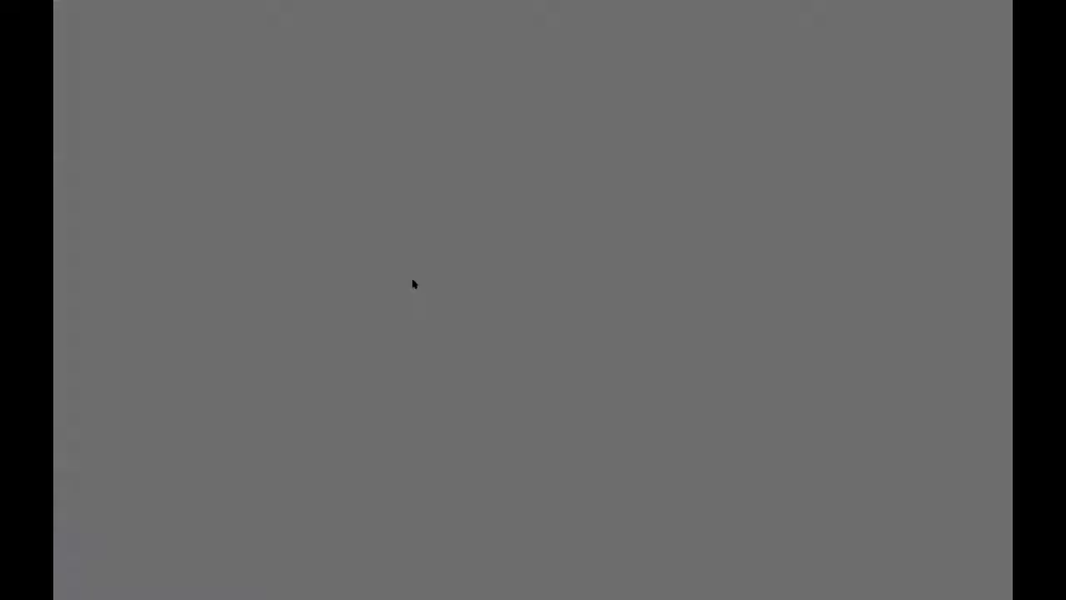
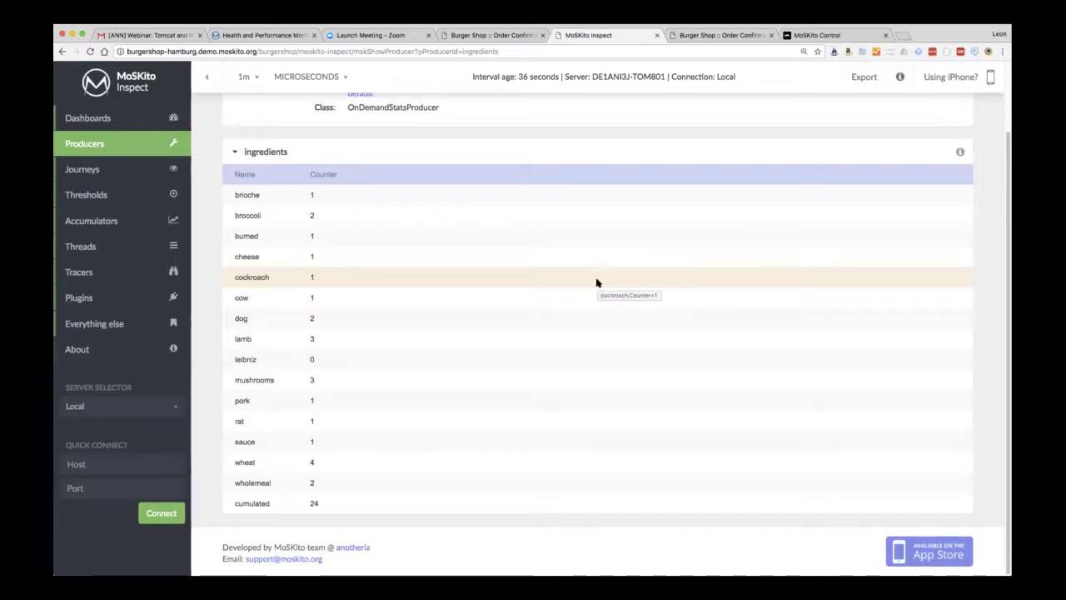
key("ctrl+t")
type("www.moskito.org")
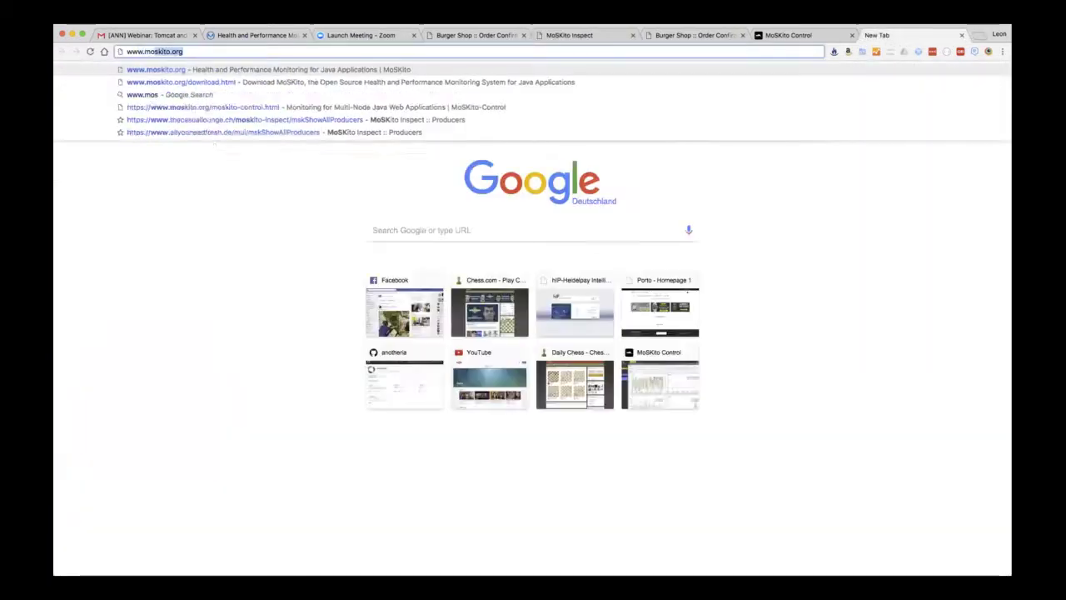
key("Return")
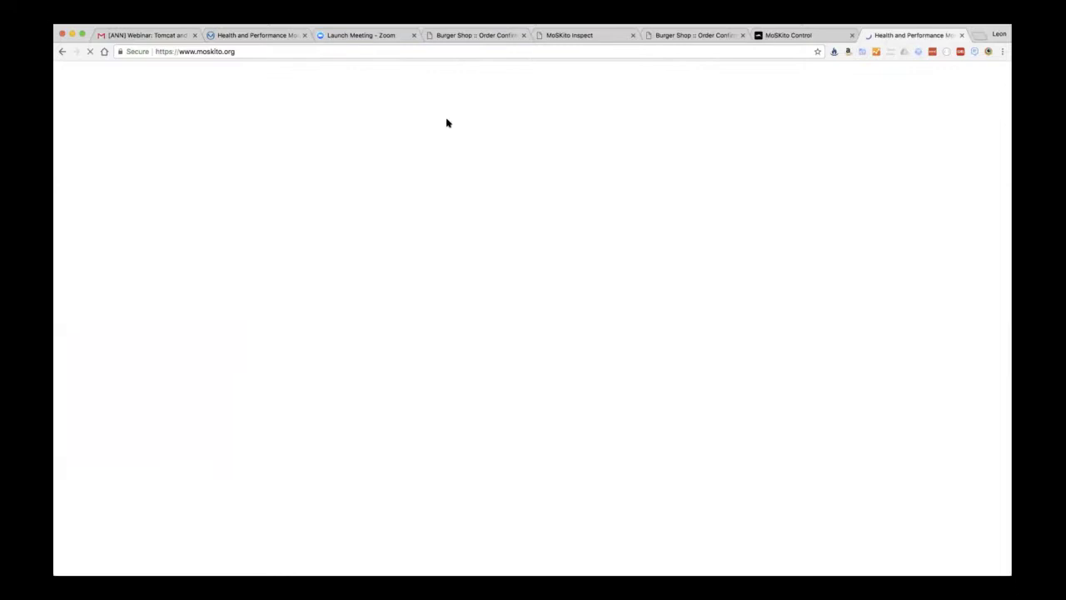
left_click(522, 81)
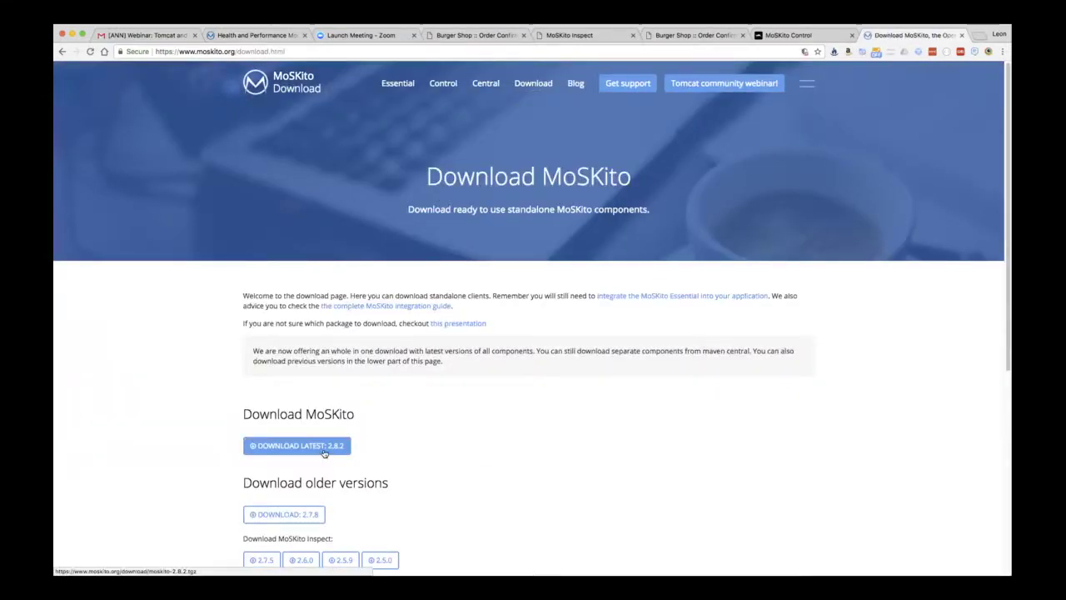
scroll(322, 451, "down", 1)
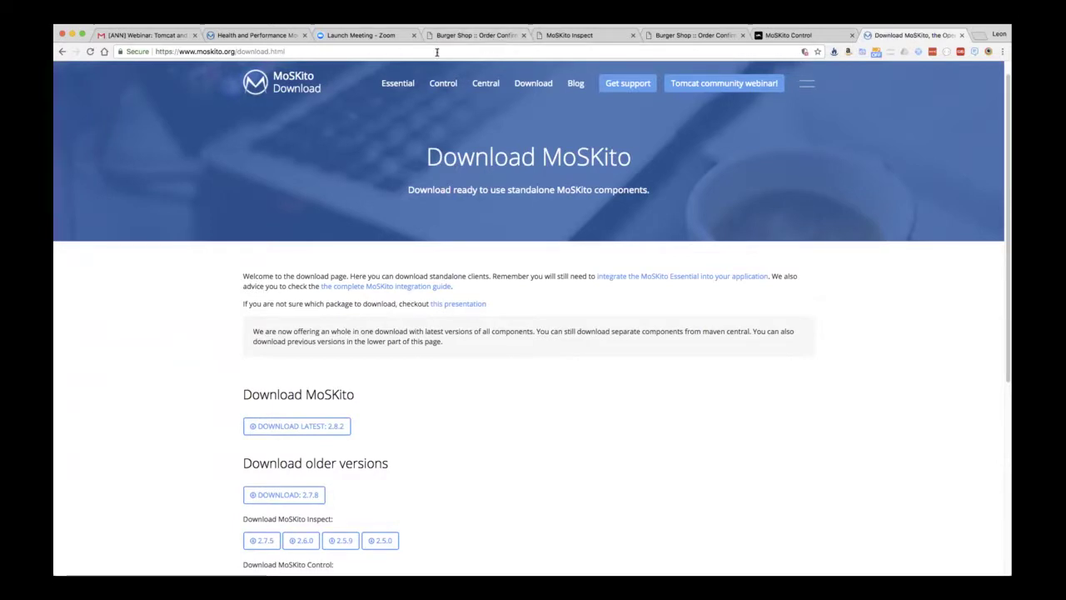
Return to MoSKito Inspect and look over the gauges and charts on the Example Dashboard
left_click(556, 34)
left_click(142, 117)
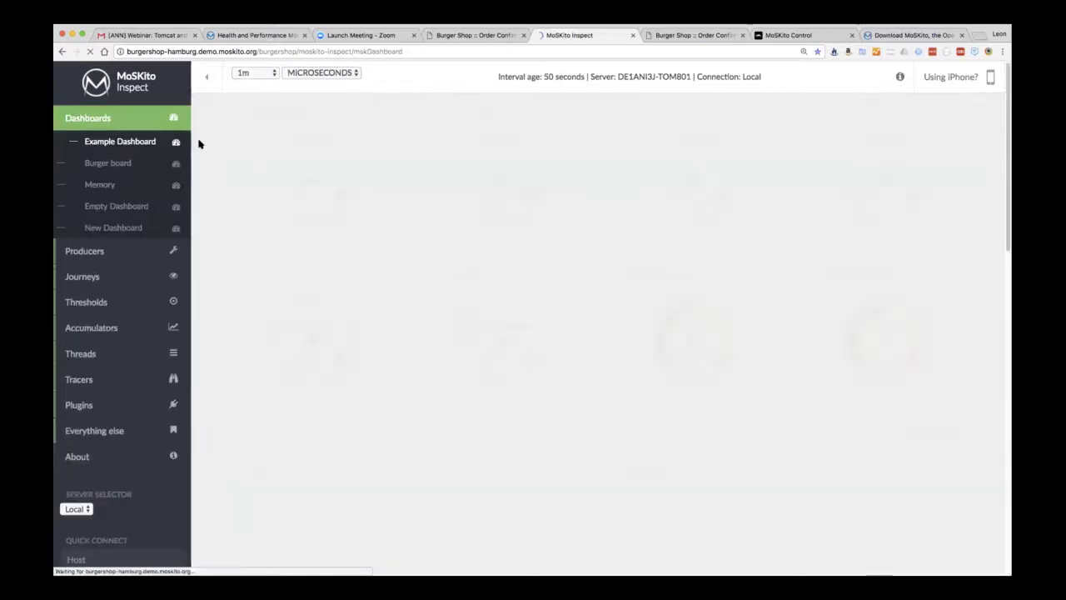
scroll(262, 159, "down", 3)
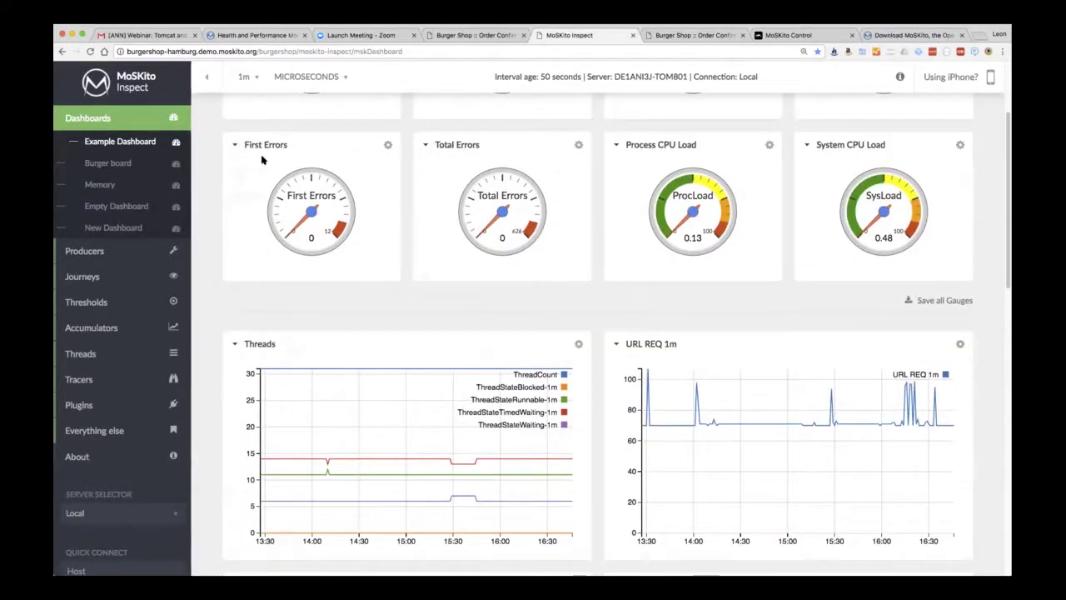
scroll(169, 196, "down", 1)
Show the available servers in the Server Selector and place the cursor in the Quick Connect host field
scroll(169, 197, "down", 3)
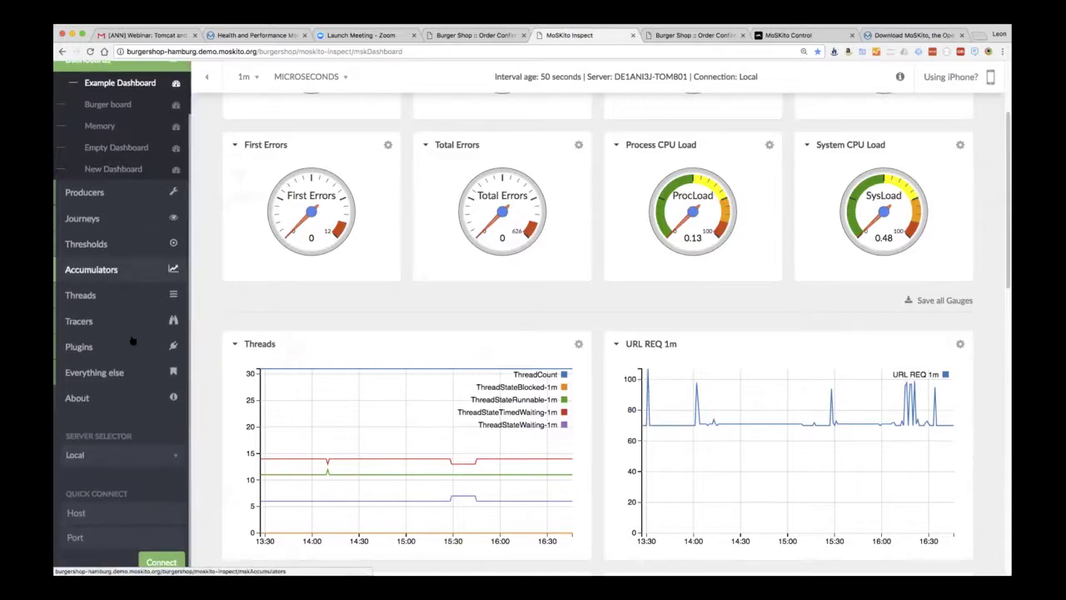
scroll(133, 342, "down", 2)
left_click(116, 455)
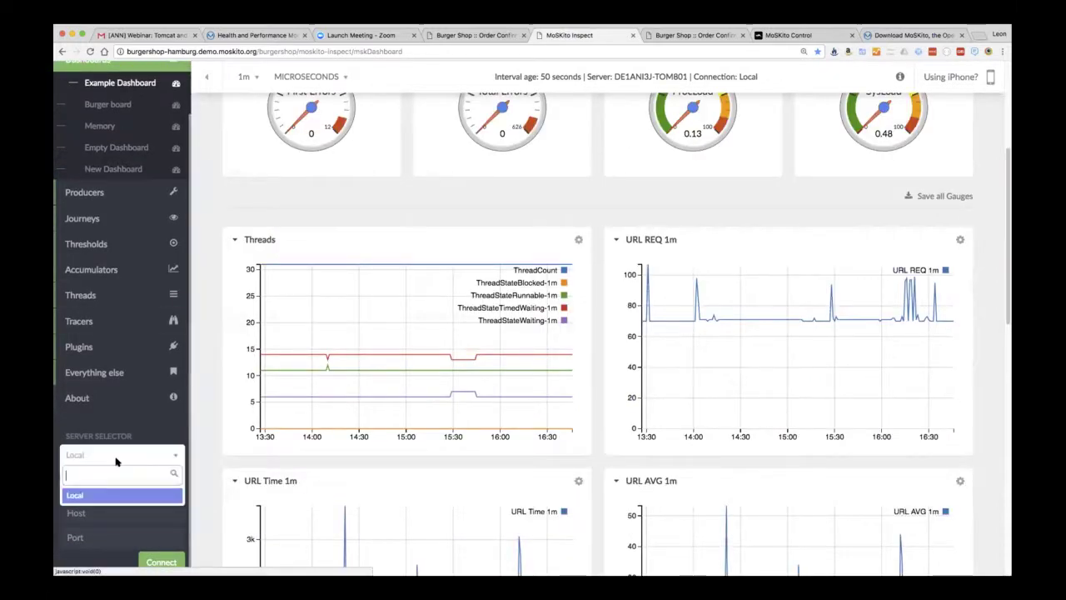
left_click(107, 487)
scroll(106, 476, "up", 2)
scroll(107, 476, "down", 3)
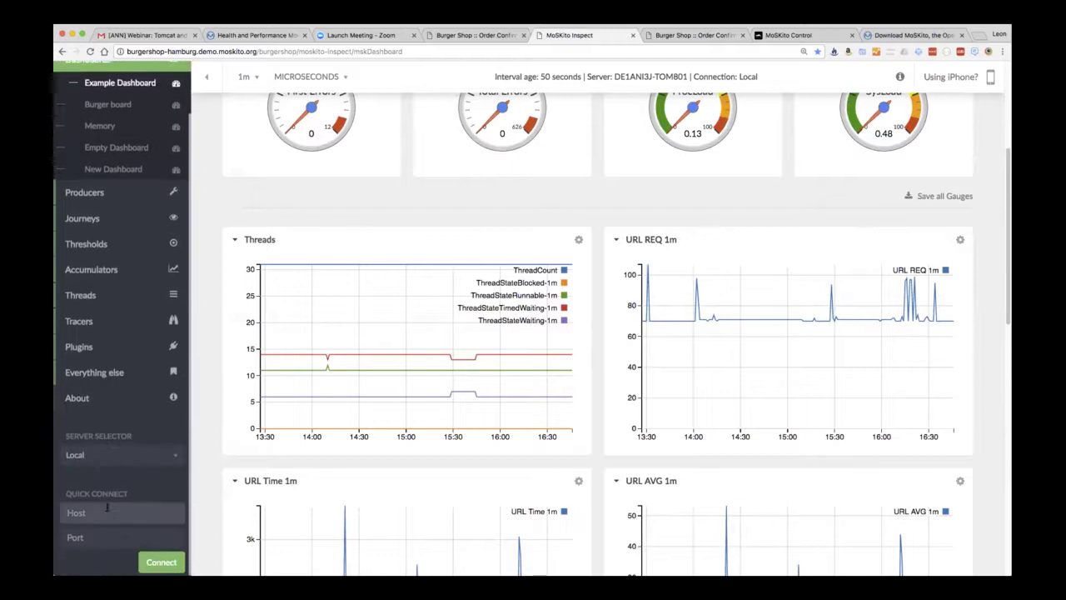
left_click(107, 508)
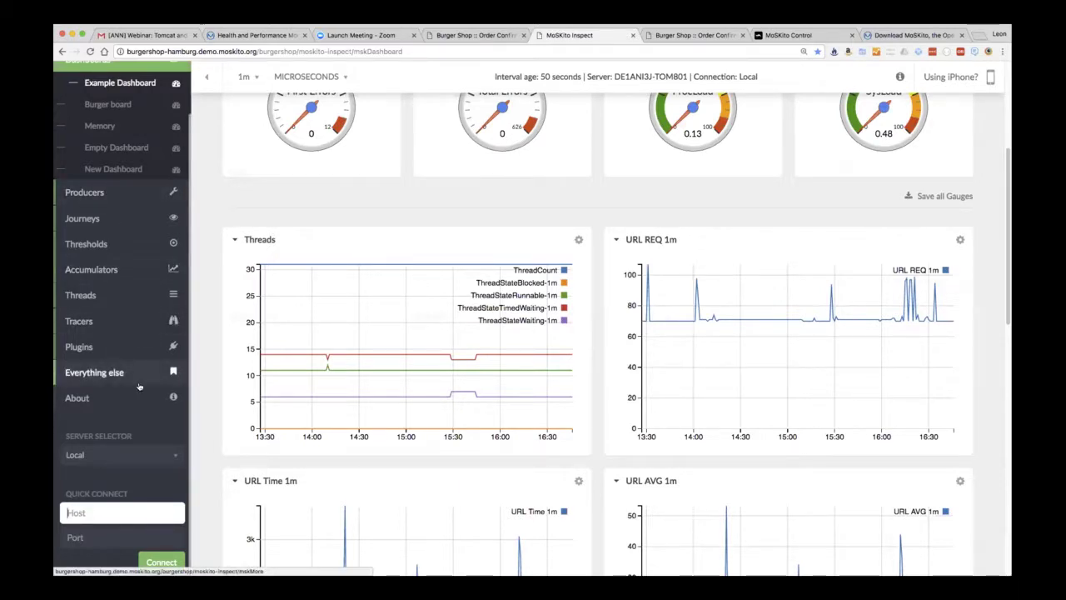
Open the recorded journeys and repeatedly reload the Burger Shop order confirmation to add calls, returning to the journeys list
left_click(120, 222)
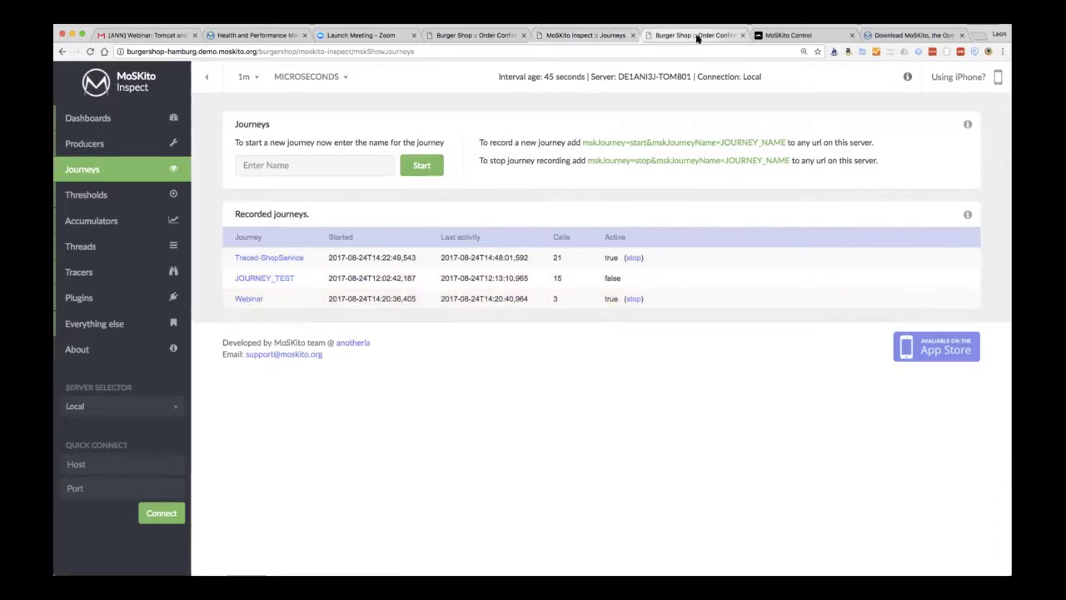
key("ctrl+Tab")
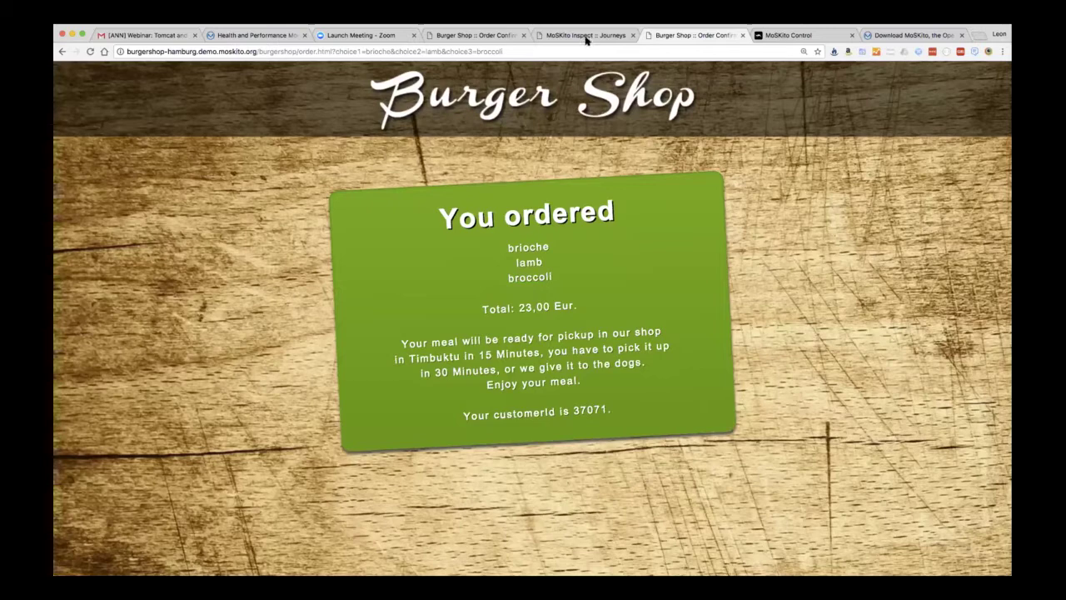
key("ctrl+shift+Tab")
left_click(690, 37)
key("super+r")
key("super+r")
key("super+r")
key("ctrl+shift+Tab")
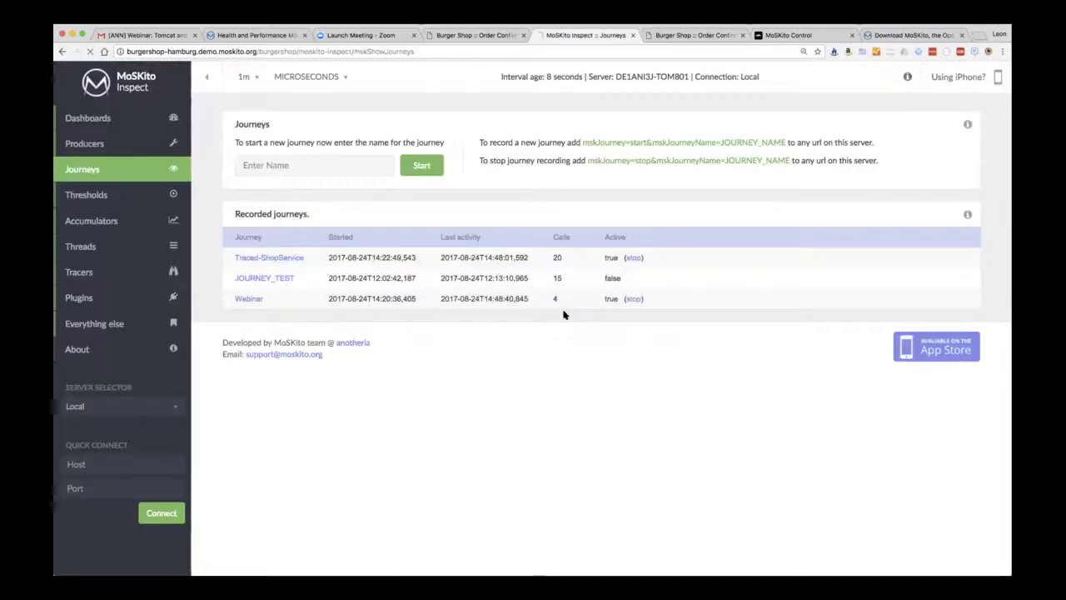
View the Webinar journey's recorded steps, then return to the journeys list and analyze that journey by producer
left_click(254, 297)
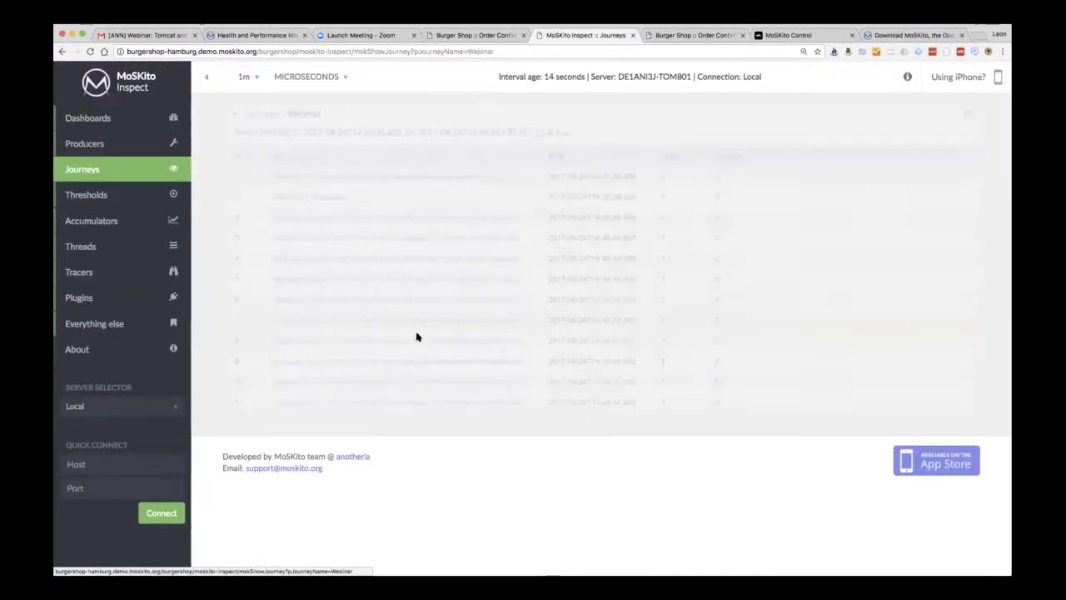
left_click(265, 125)
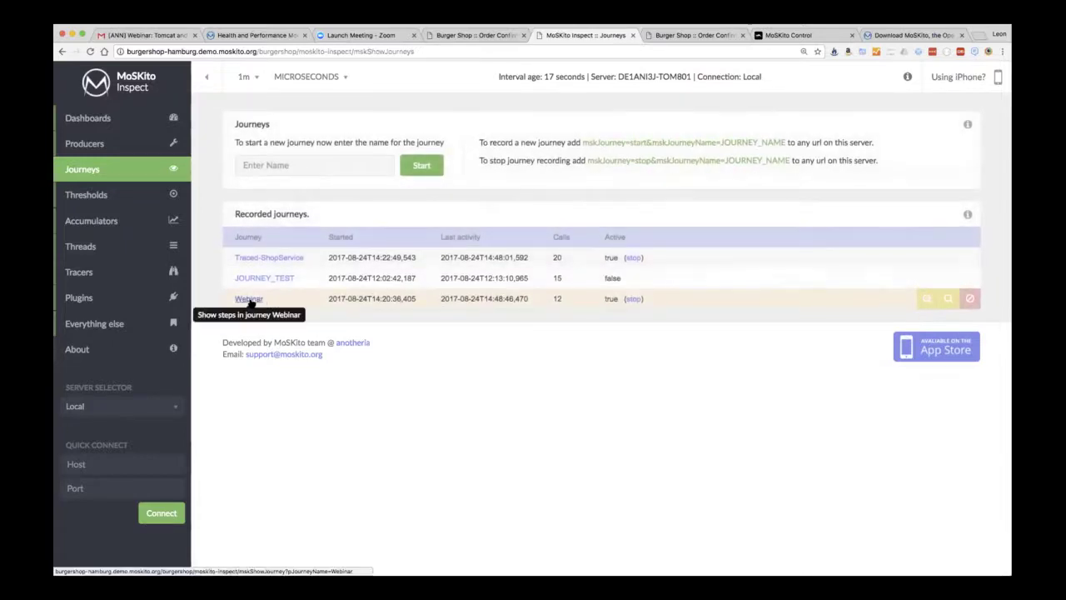
left_click(923, 301)
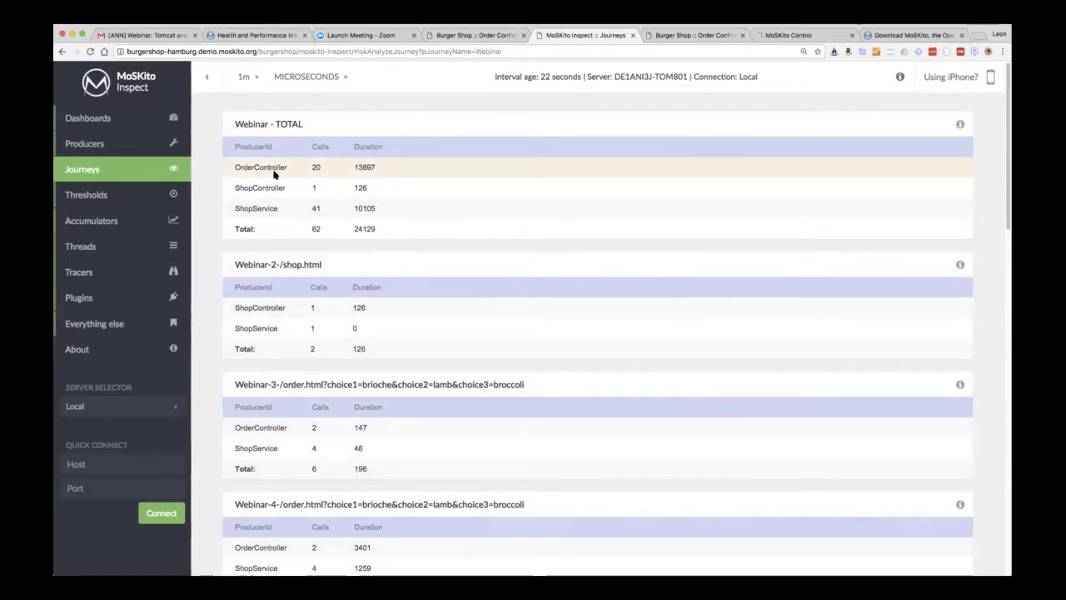
Highlight ShopController in the Webinar totals and examine the calls and durations per producer for each recorded request
double_click(268, 188)
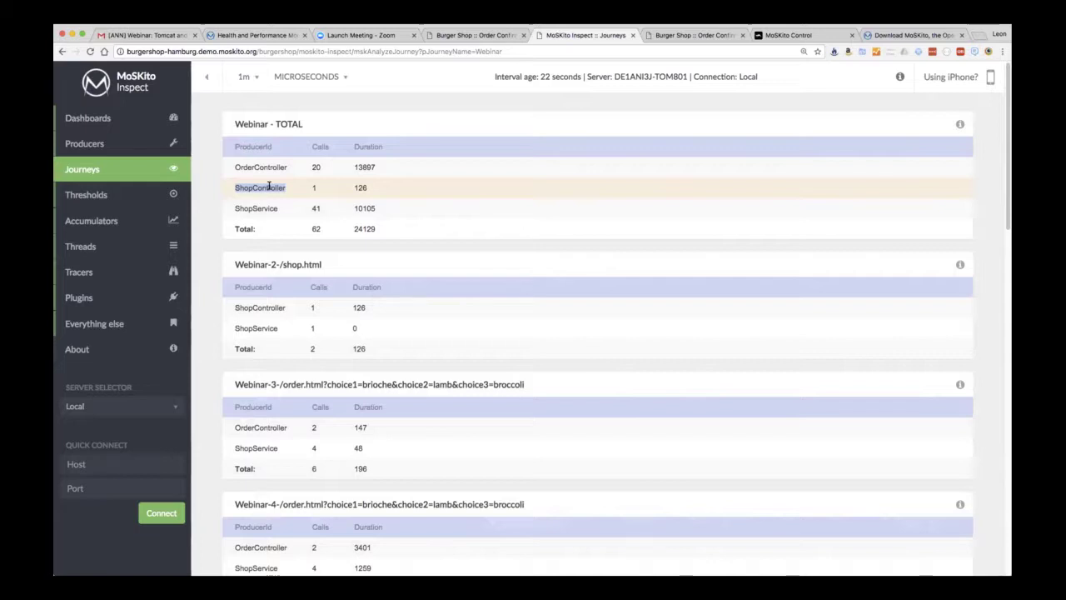
scroll(317, 208, "down", 5)
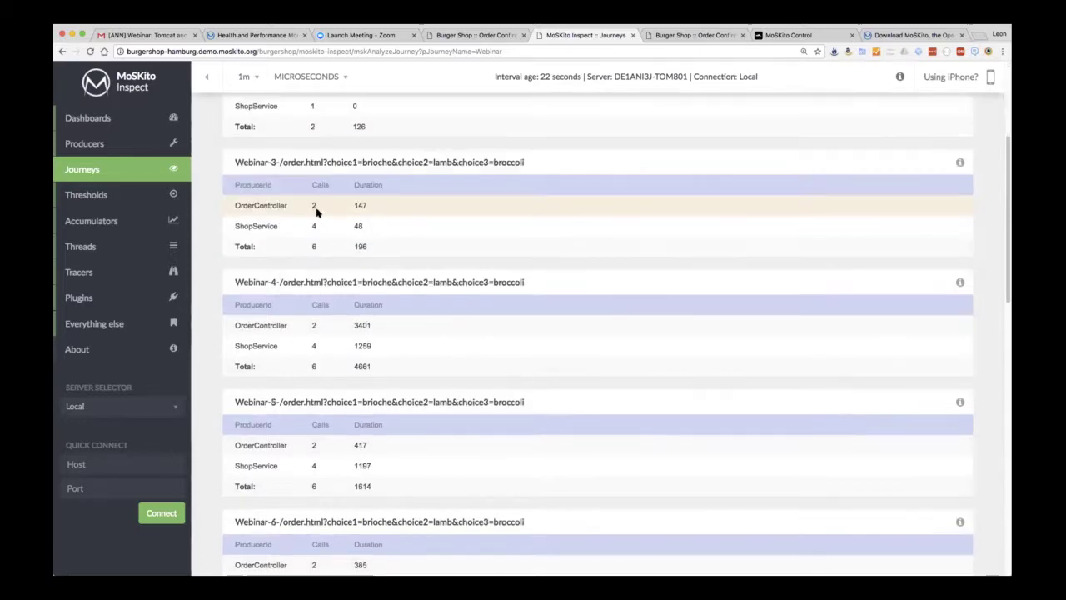
scroll(372, 267, "down", 6)
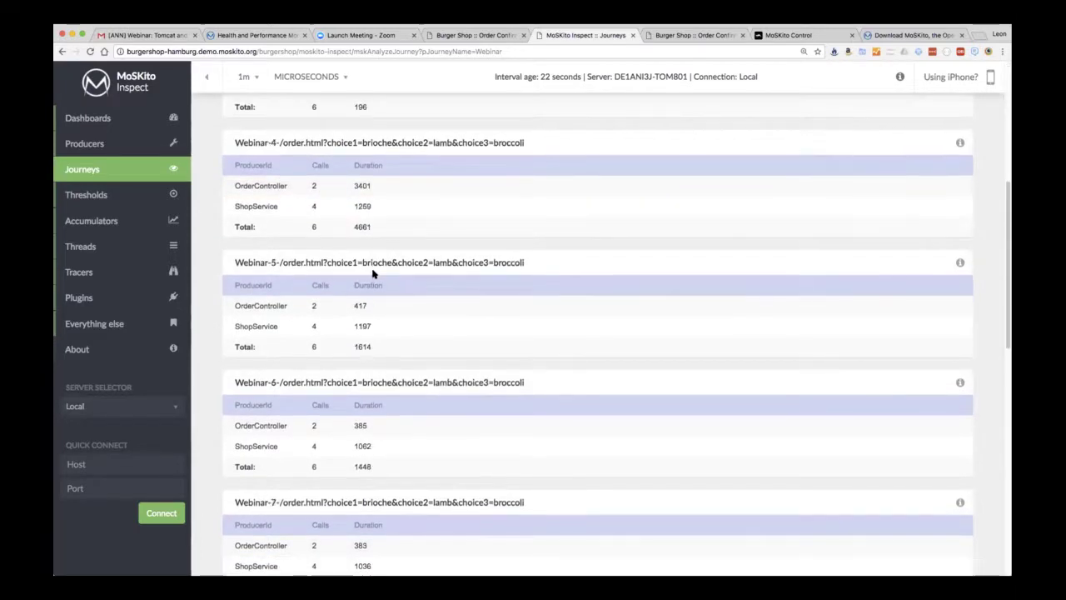
scroll(372, 271, "down", 2)
scroll(372, 273, "down", 4)
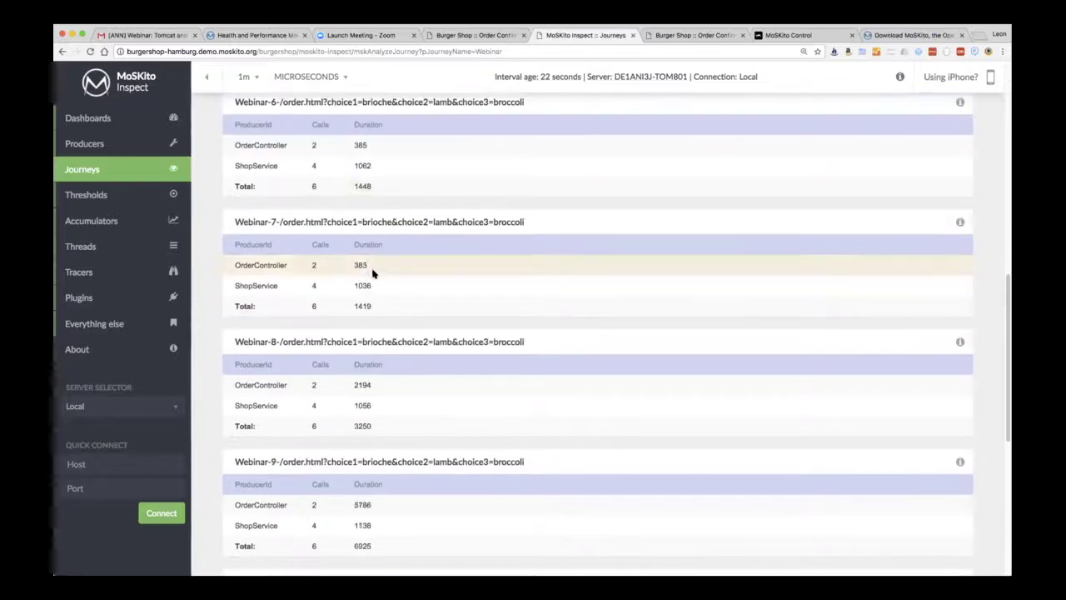
scroll(372, 275, "down", 4)
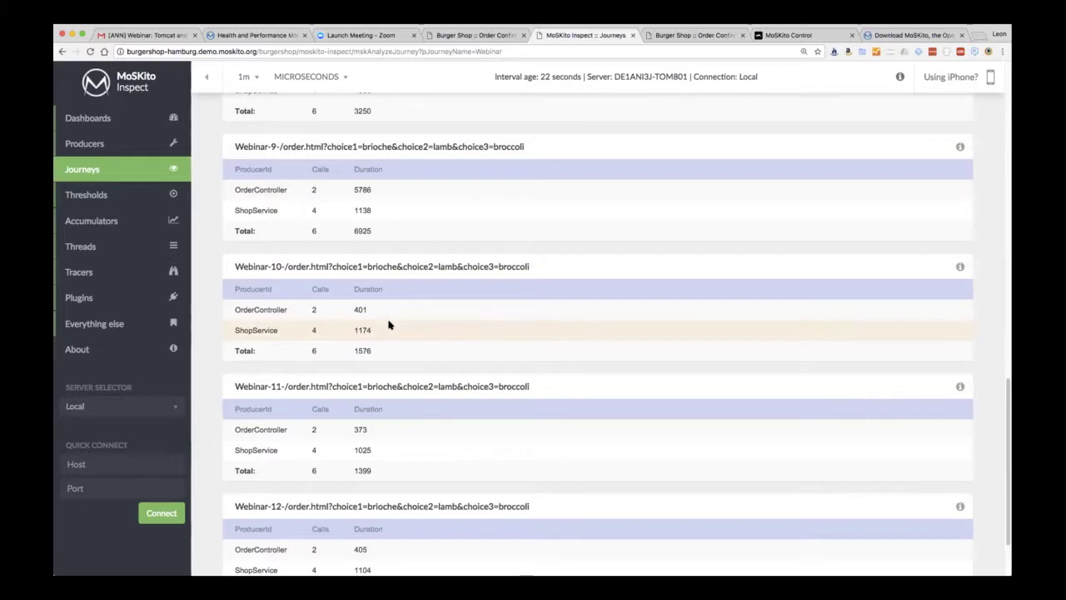
scroll(388, 324, "up", 12)
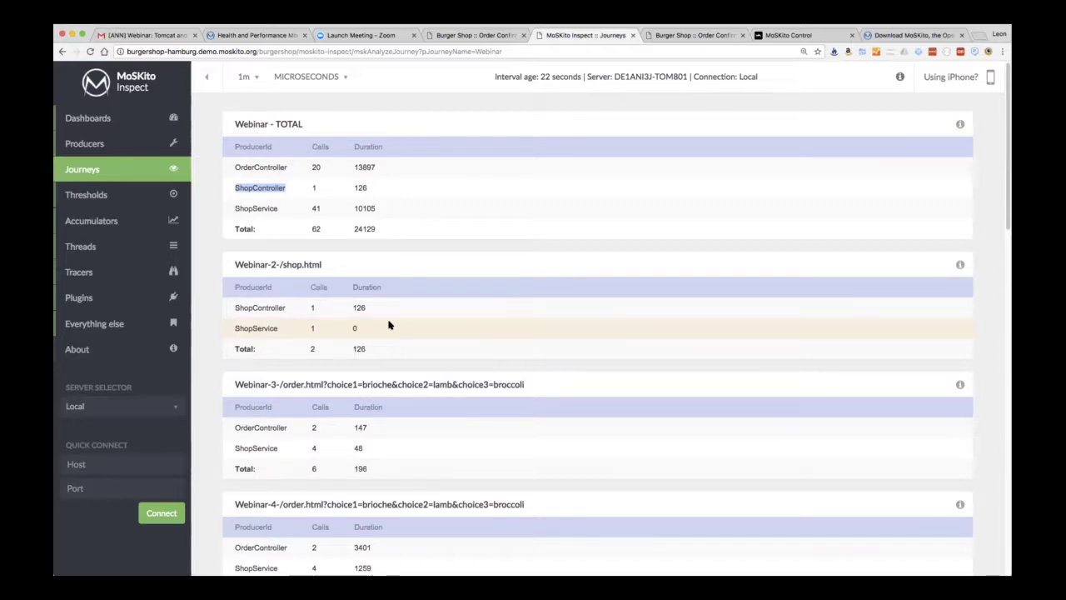
scroll(388, 325, "down", 10)
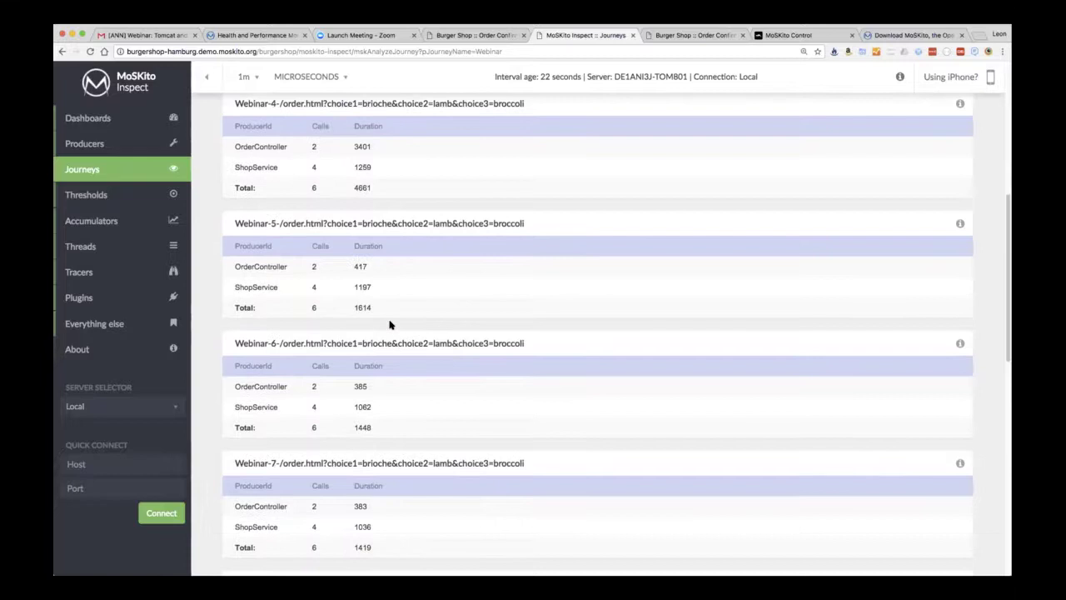
scroll(388, 323, "down", 3)
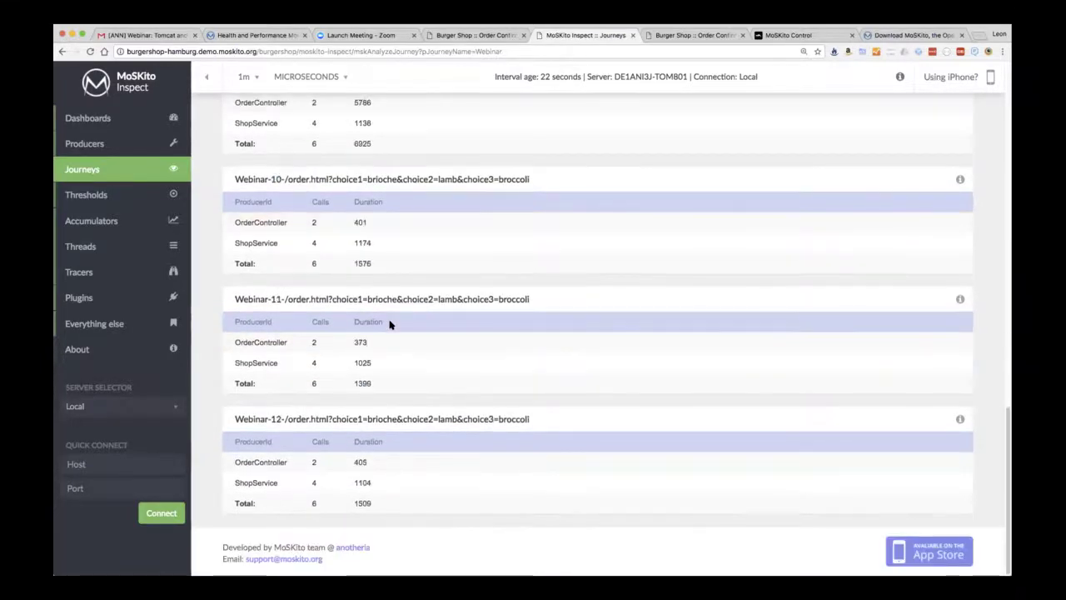
scroll(389, 322, "up", 13)
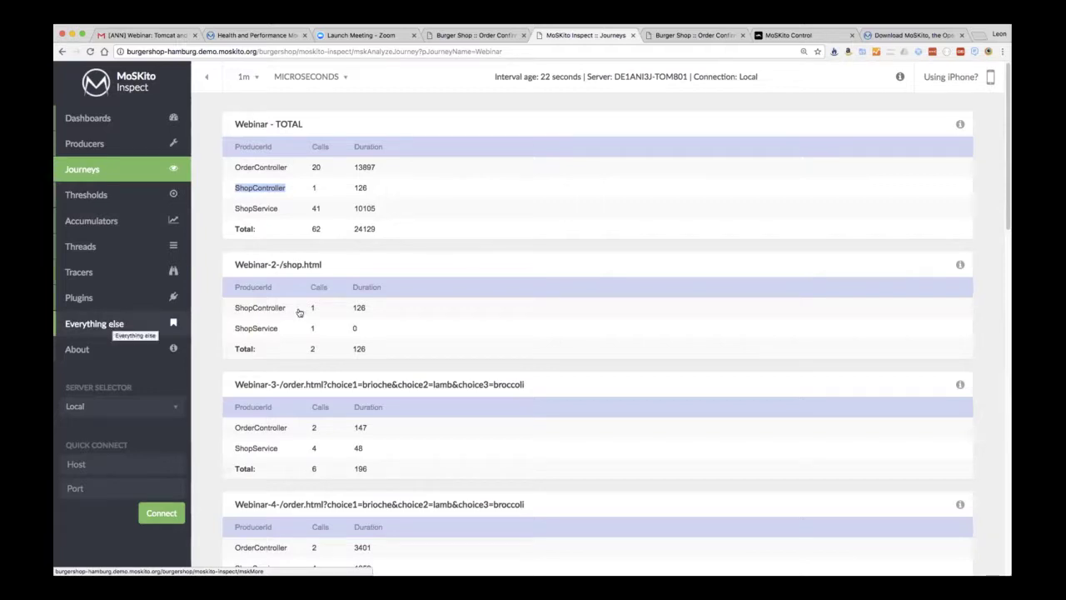
Open the current configuration under Everything else and look through its threshold, dashboard and accumulator definitions
left_click(122, 324)
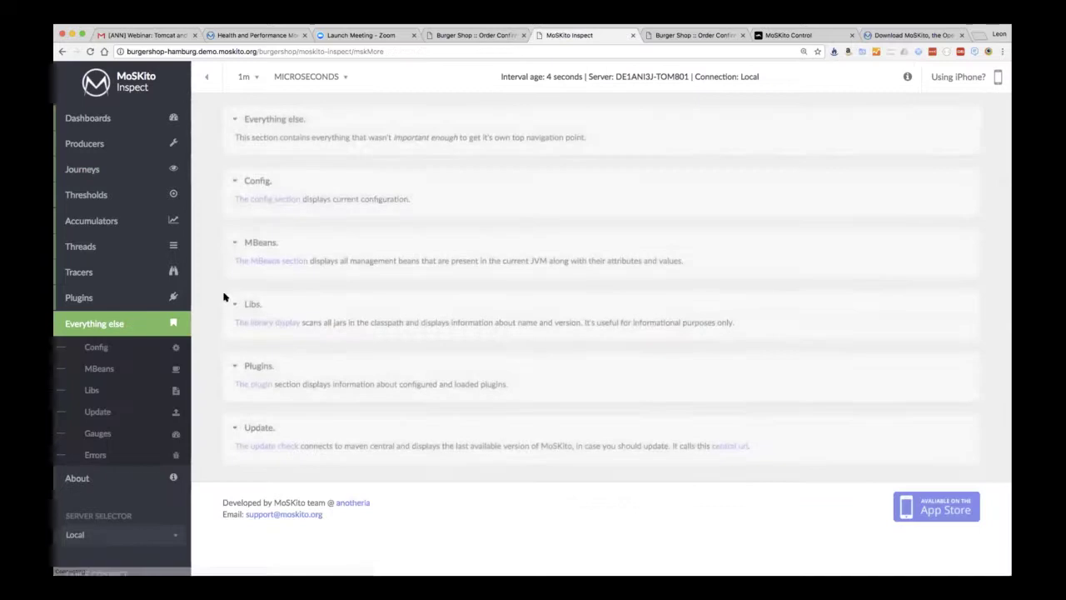
left_click(264, 206)
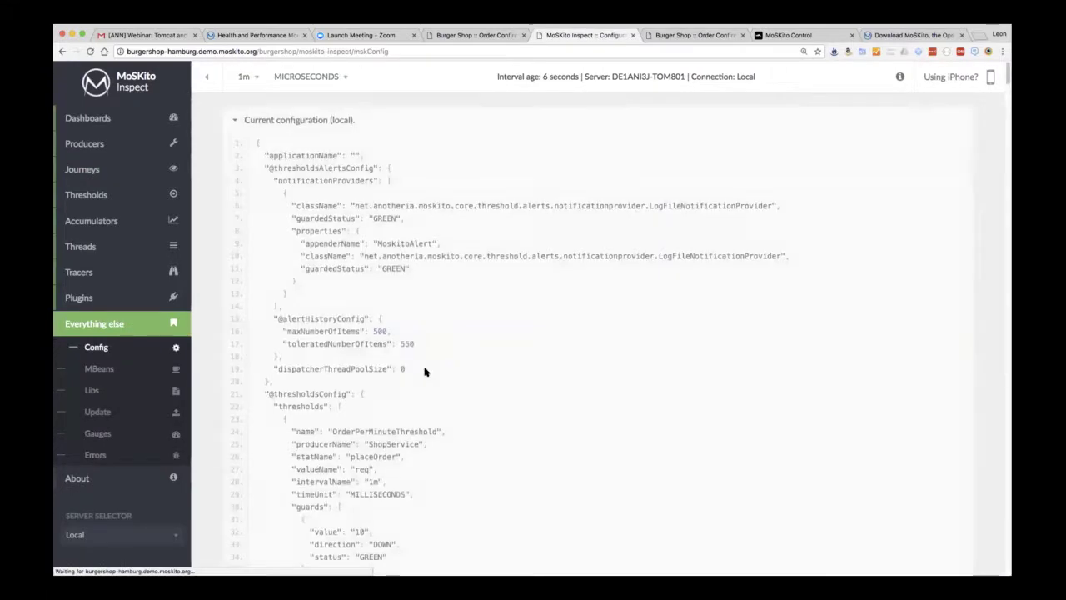
scroll(423, 370, "down", 15)
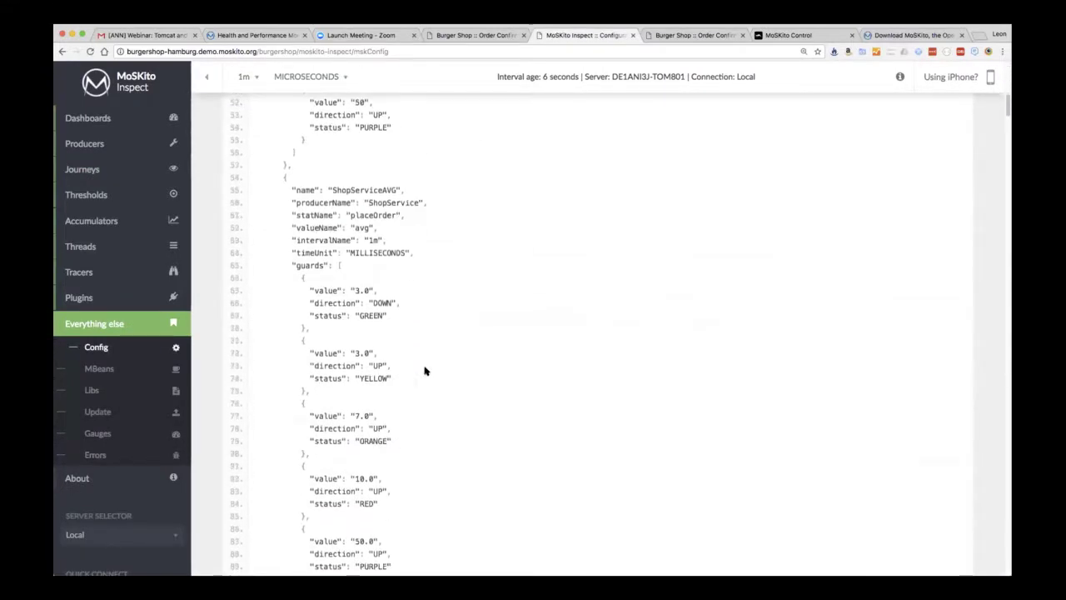
scroll(424, 370, "down", 20)
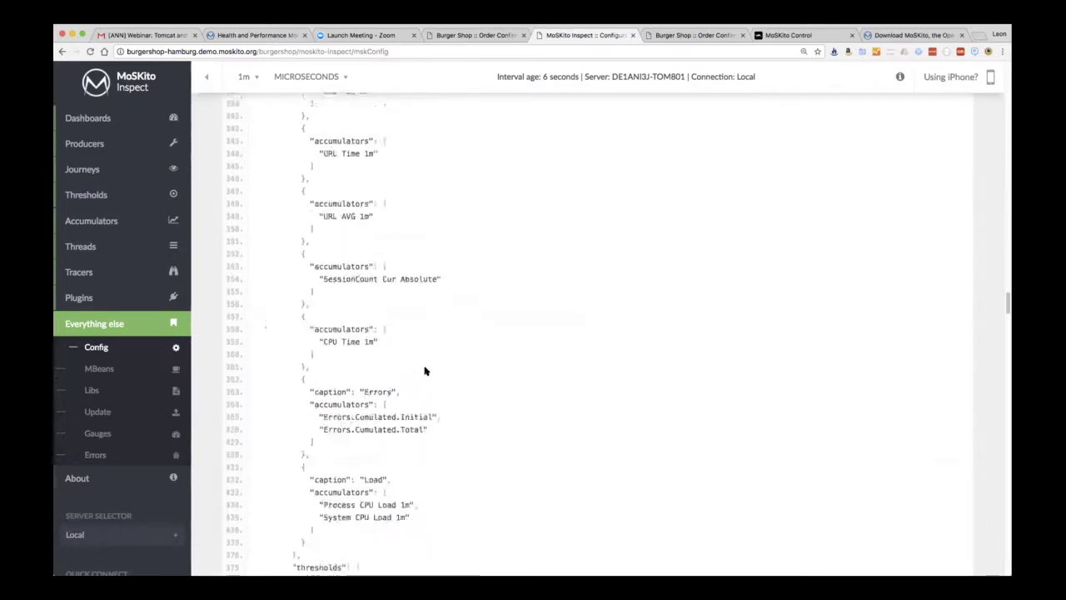
scroll(424, 369, "down", 15)
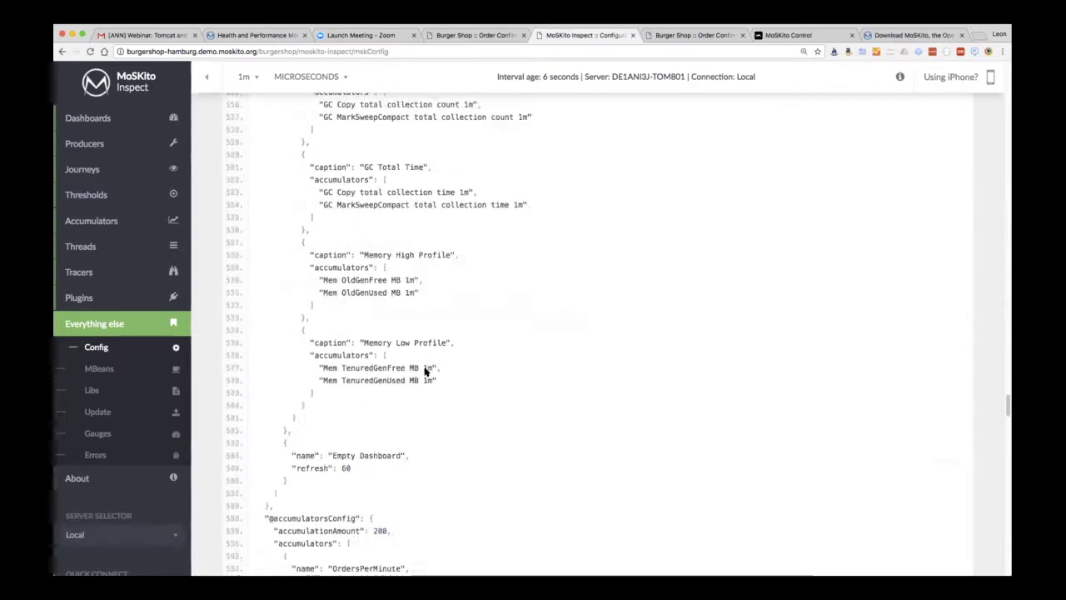
scroll(423, 371, "down", 13)
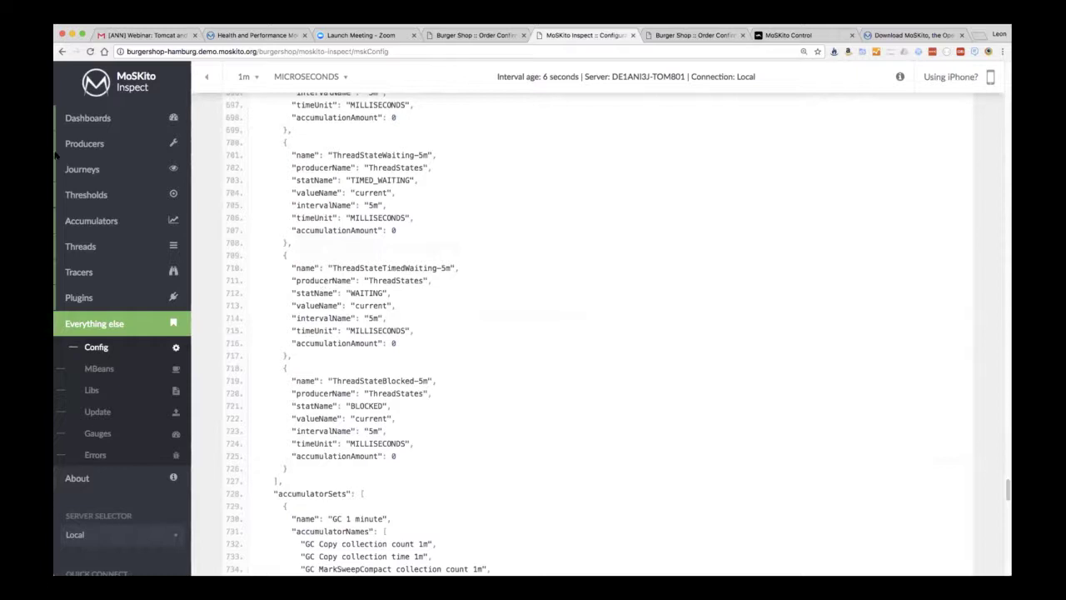
Create a new dashboard named Chens
left_click(106, 117)
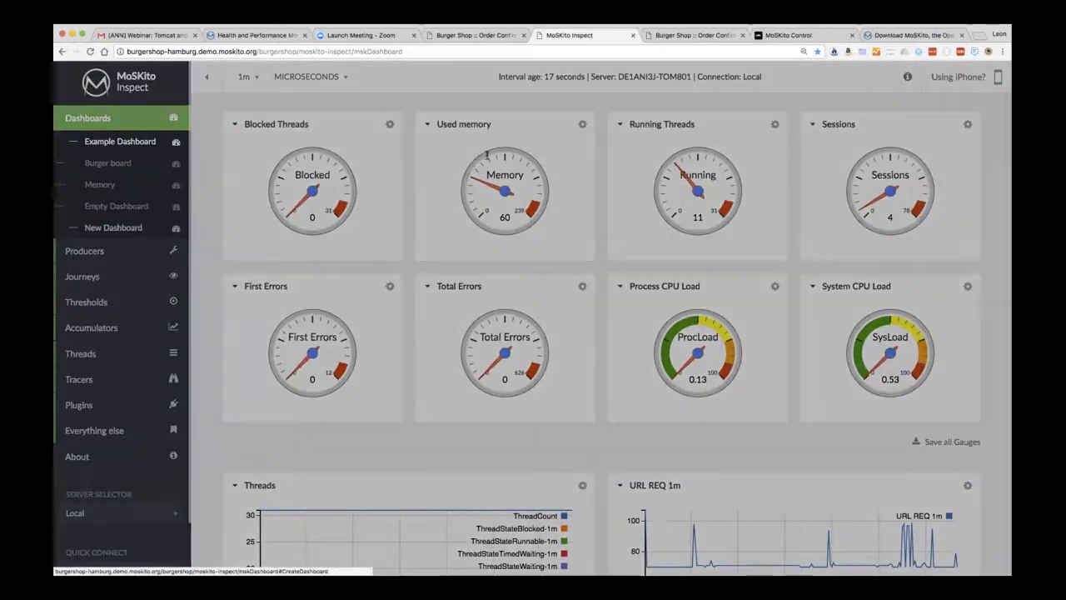
left_click(113, 228)
type("Chen")
key("BackSpace")
key("BackSpace")
key("BackSpace")
type("F")
key("BackSpace")
type("Chens")
left_click(557, 185)
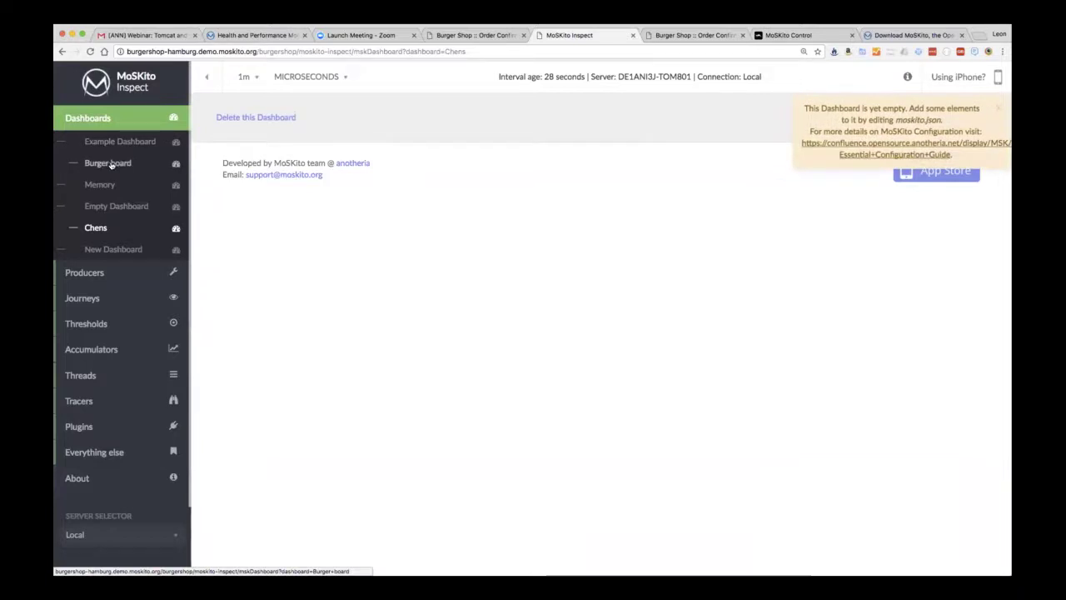
Chart the CPU Time 1m accumulator and add that chart to the Chens dashboard
left_click(93, 349)
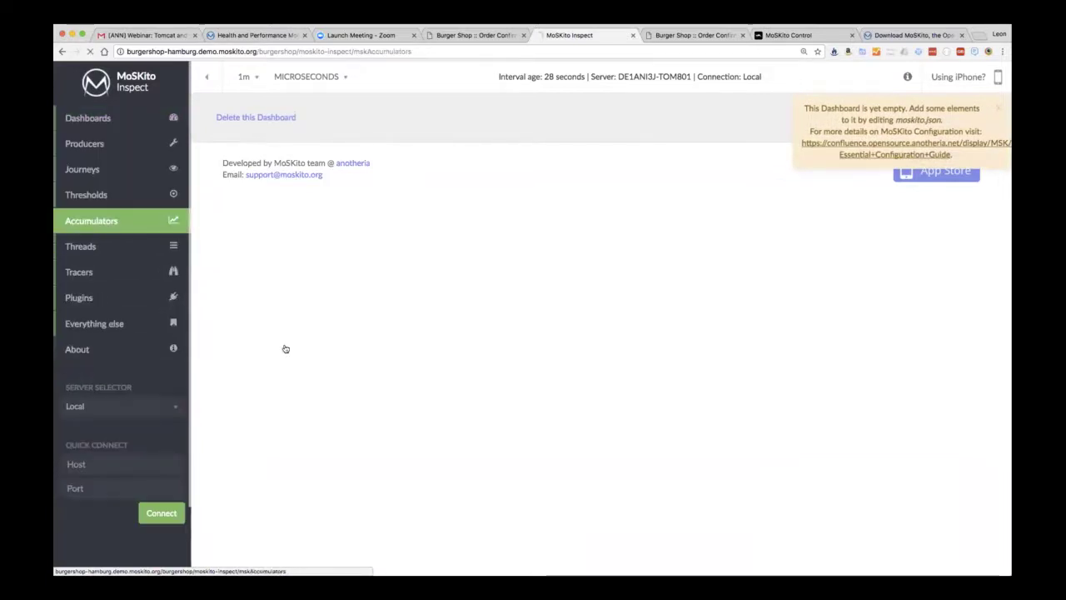
left_click(291, 388)
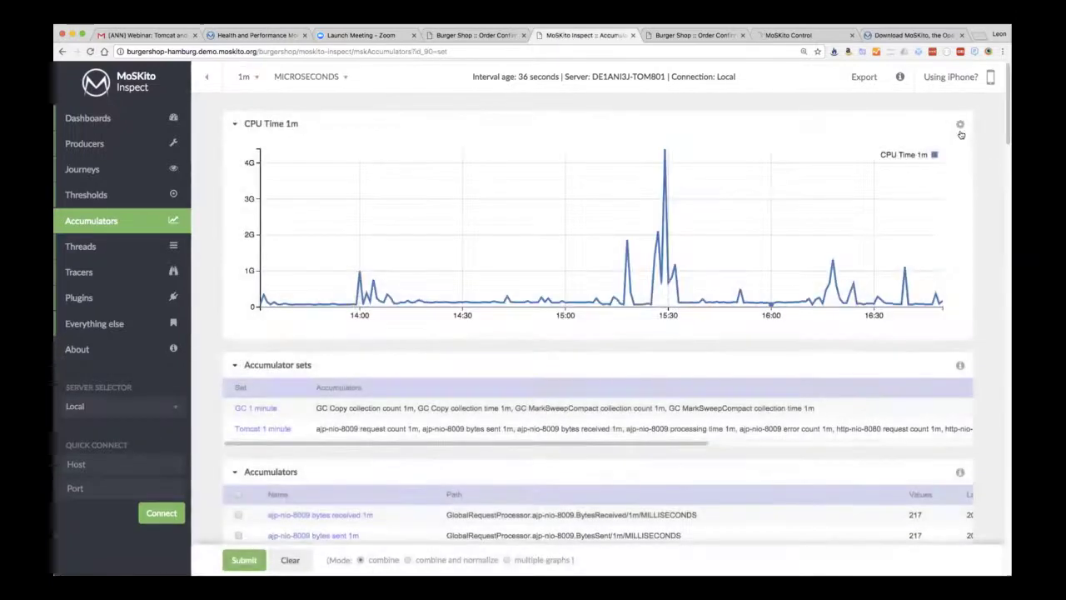
left_click(960, 127)
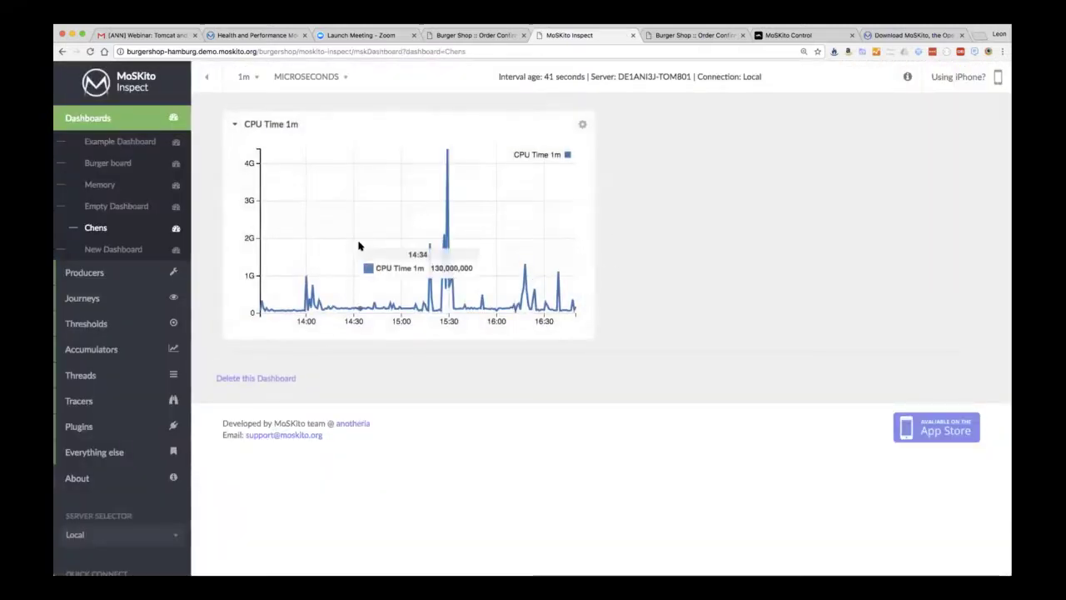
Add the ShopServiceAVG threshold to the Chens dashboard and view the dashboard
left_click(107, 325)
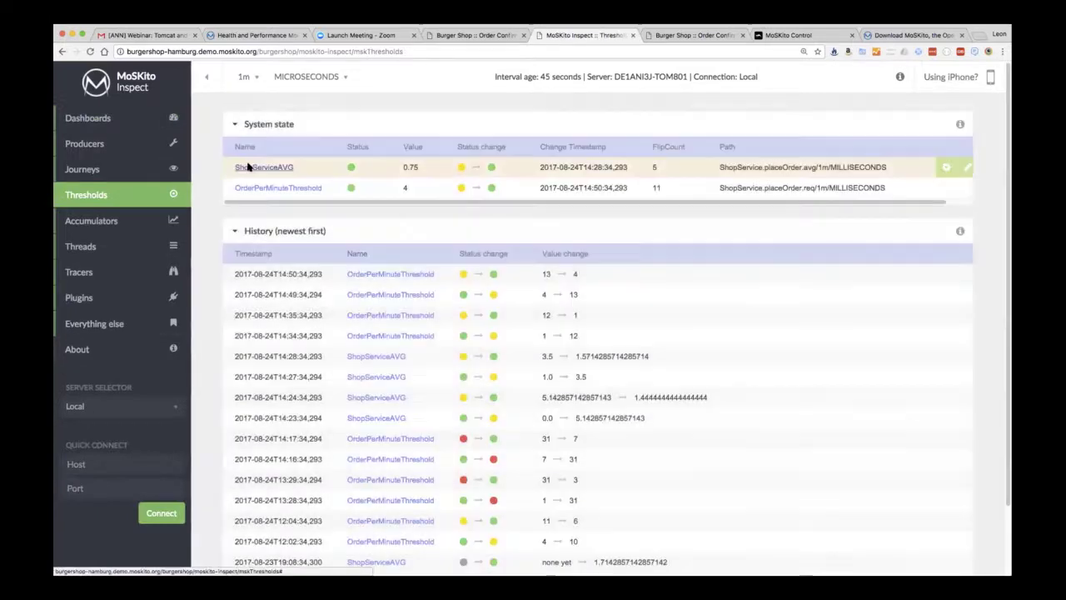
left_click(370, 161)
left_click(706, 100)
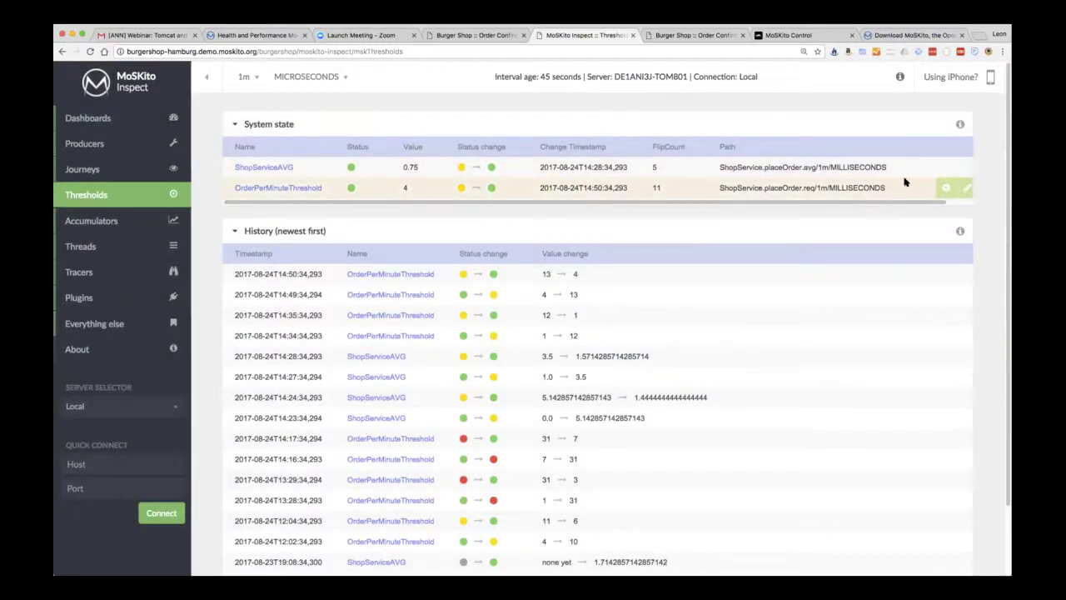
left_click(937, 171)
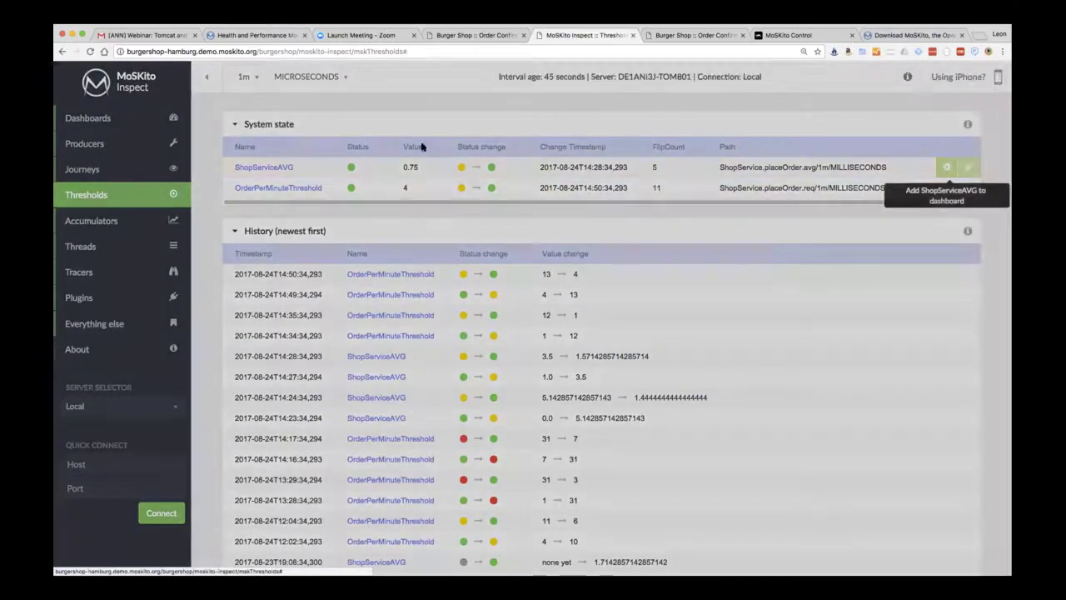
left_click(438, 219)
left_click(504, 264)
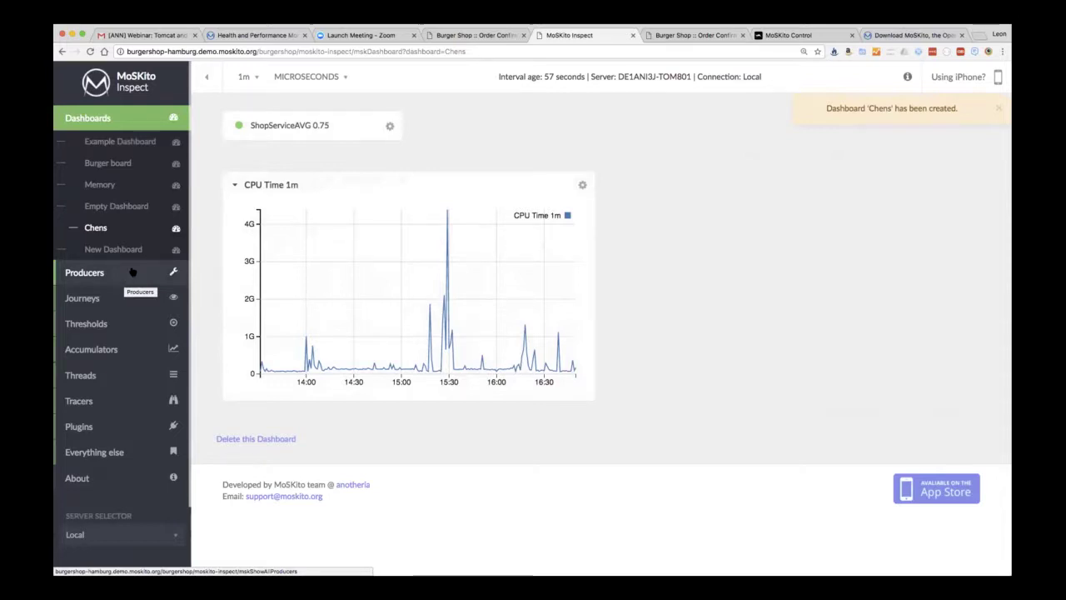
Open the current configuration again and search the page for "chen" to locate the new dashboard's entry
left_click(121, 455)
left_click(95, 349)
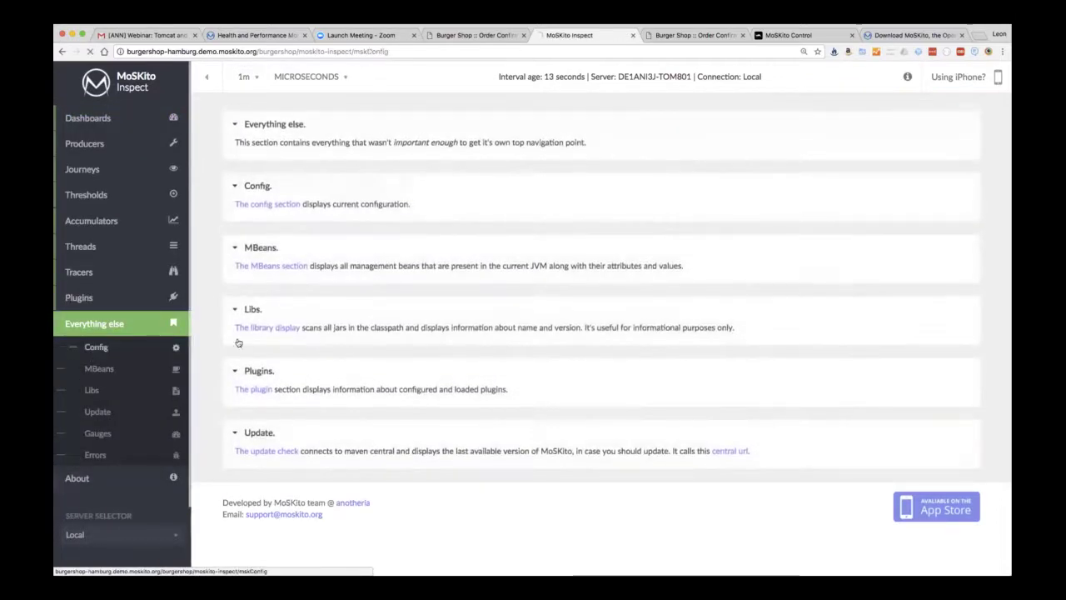
key("super+f")
type("chen")
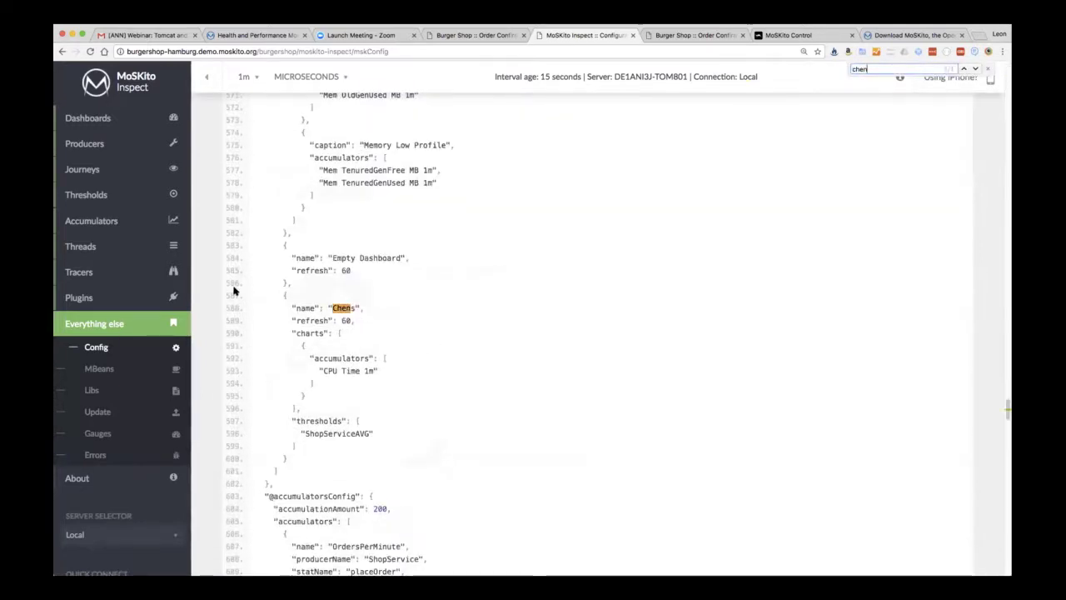
Highlight the Chens dashboard's definition in the configuration, then clear the highlight and examine the accumulators configuration below it
left_click_drag(249, 296, 358, 323)
left_click_drag(436, 379, 446, 472)
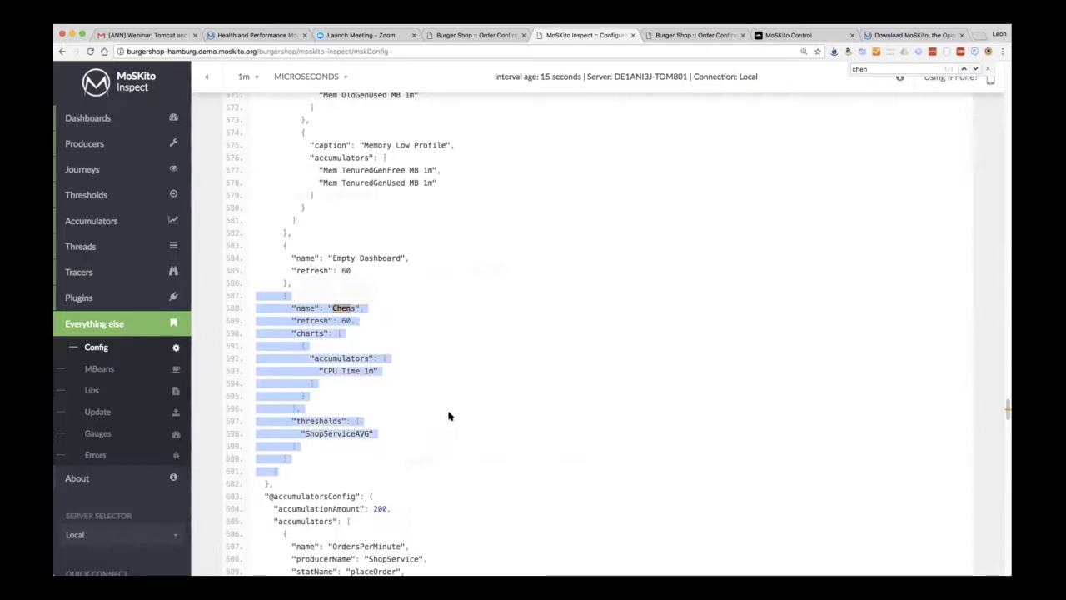
left_click(448, 415)
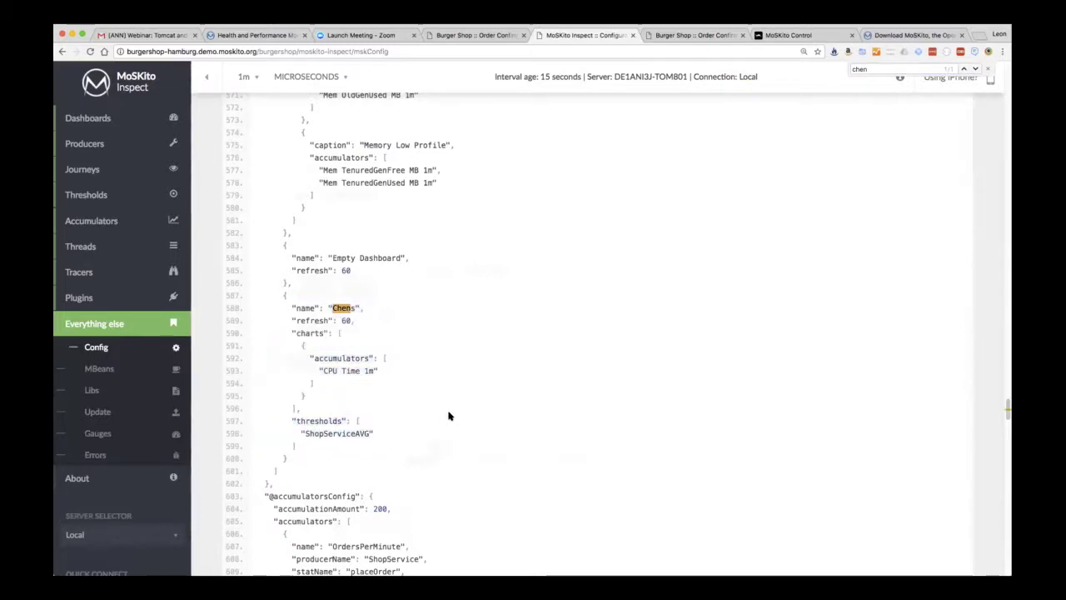
scroll(448, 415, "down", 1)
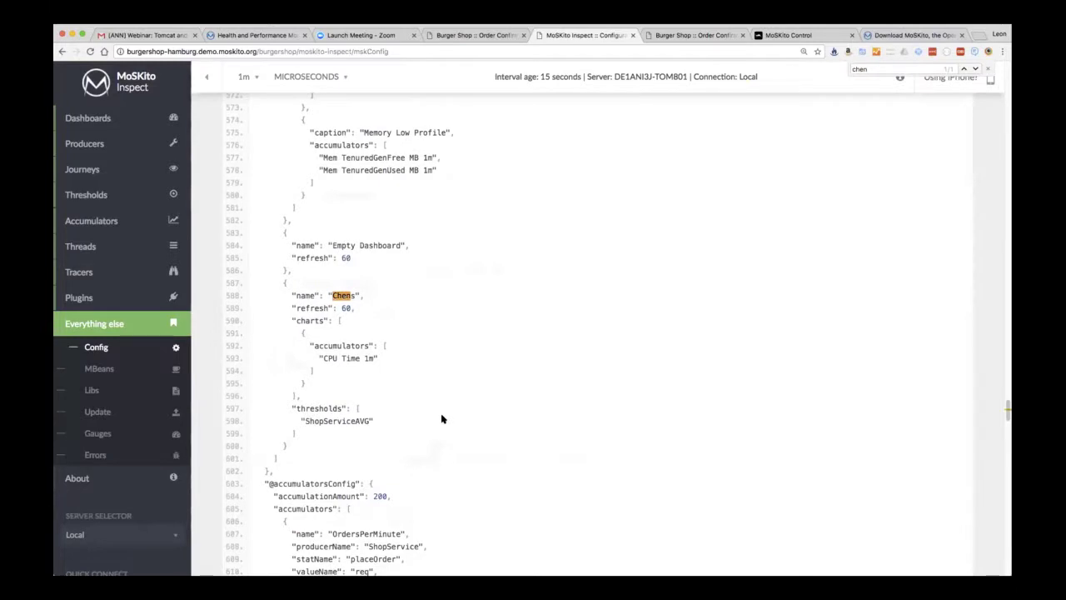
scroll(442, 419, "down", 5)
scroll(442, 419, "down", 4)
scroll(390, 367, "up", 1)
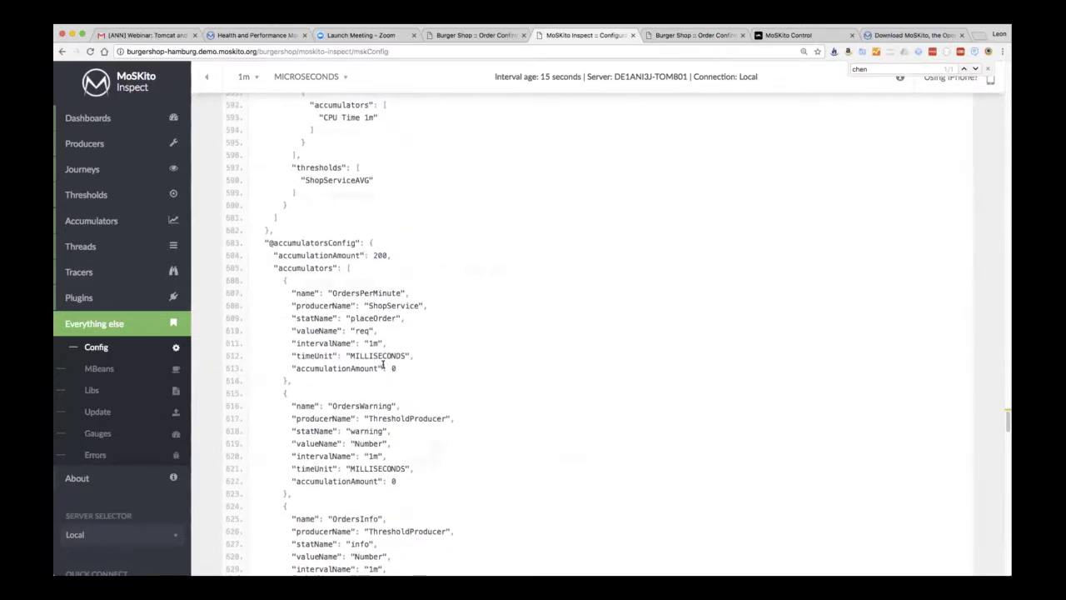